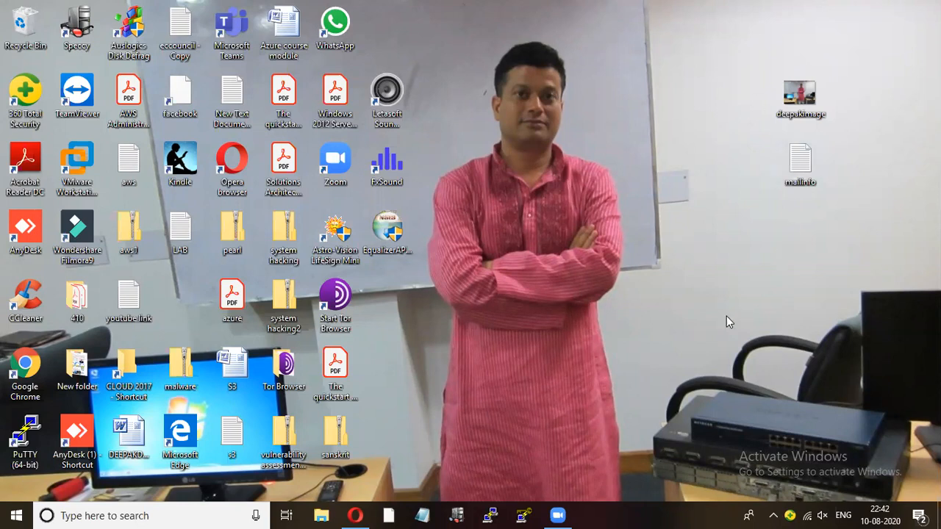
Open the properties of This PC from File Explorer and bring up the System Protection settings.
{"action": "left_click", "coordinate": [355, 516]}
{"action": "left_click", "coordinate": [355, 515]}
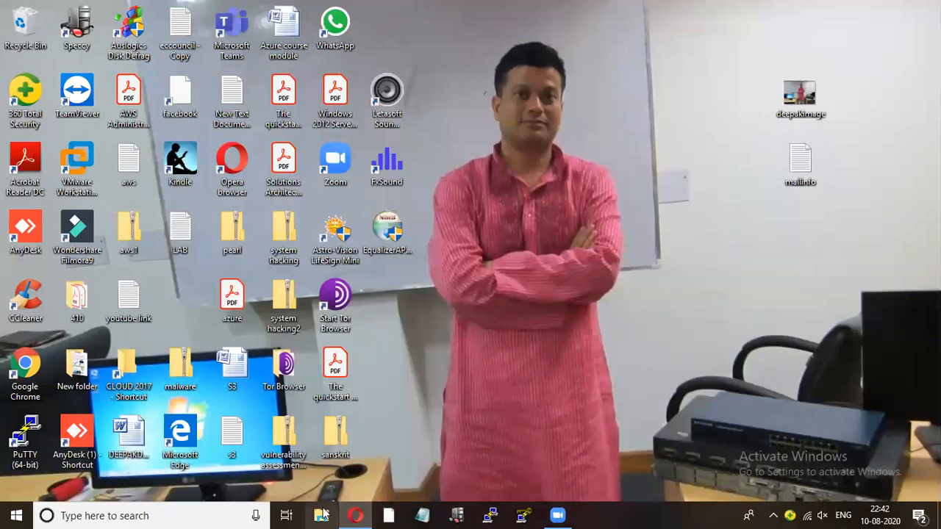
{"action": "key", "text": "super+e"}
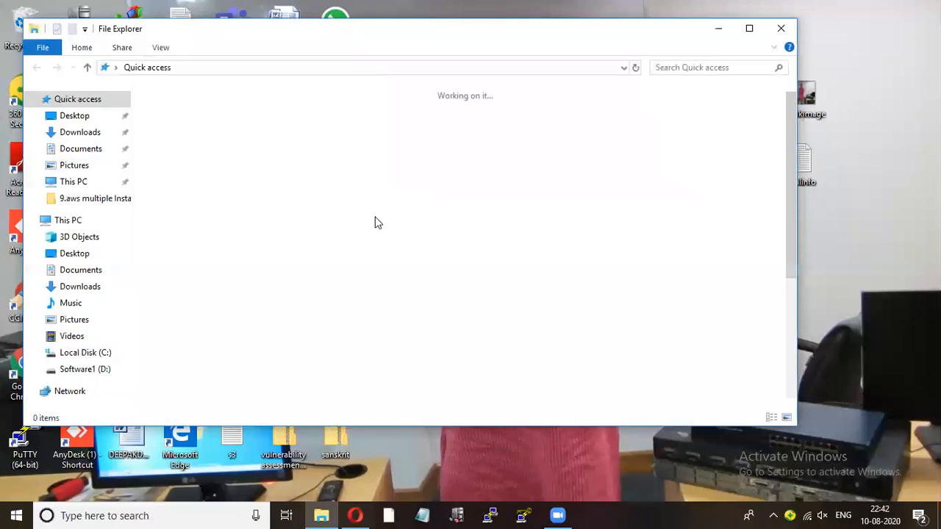
{"action": "left_click", "coordinate": [69, 221]}
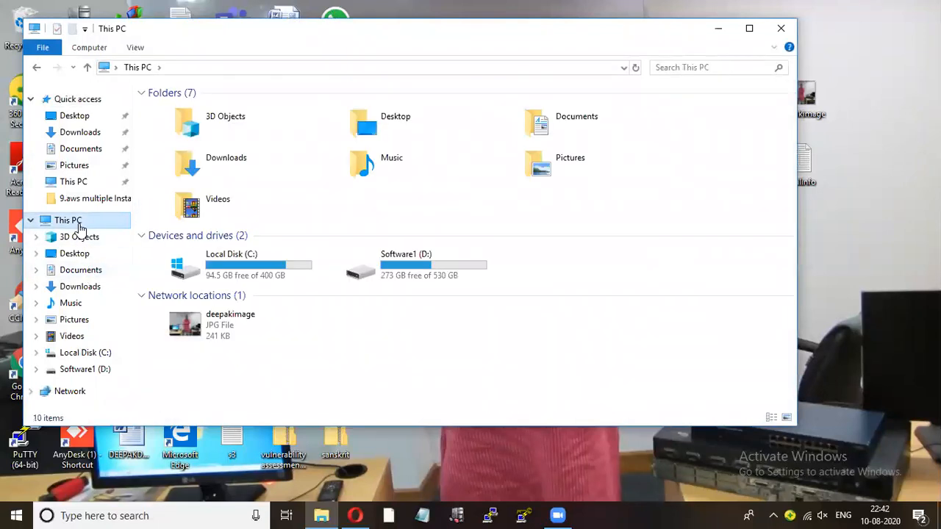
{"action": "right_click", "coordinate": [80, 229]}
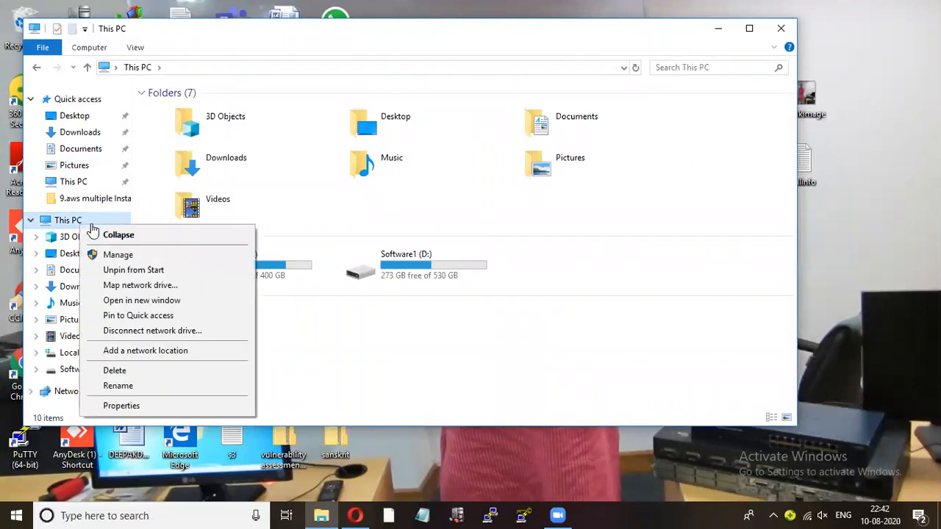
{"action": "left_click", "coordinate": [173, 408]}
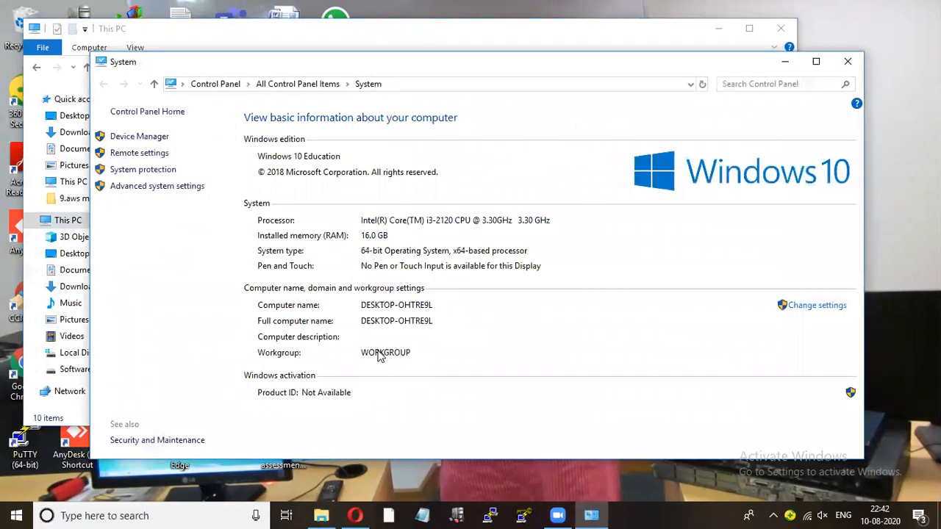
{"action": "left_click", "coordinate": [150, 174]}
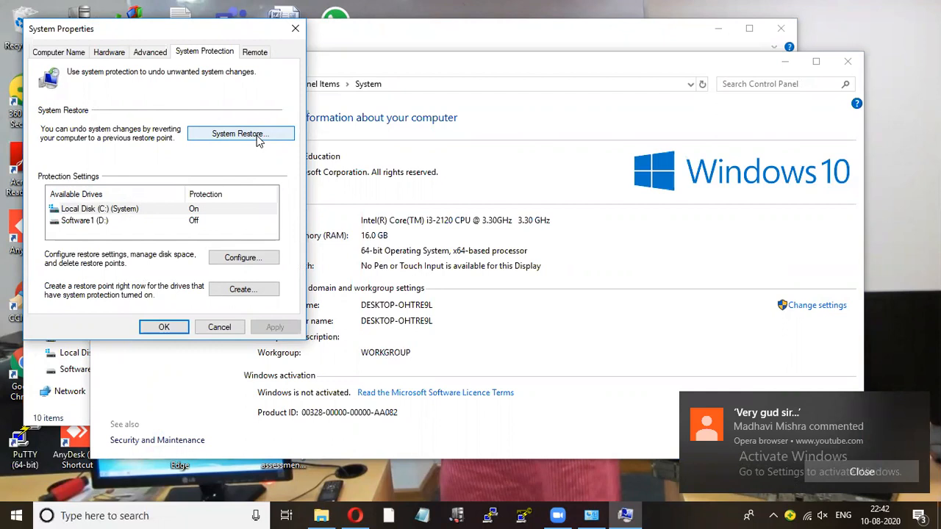
List the available restore points in System Restore, including the additional older ones, and cancel without restoring.
{"action": "left_click", "coordinate": [237, 134]}
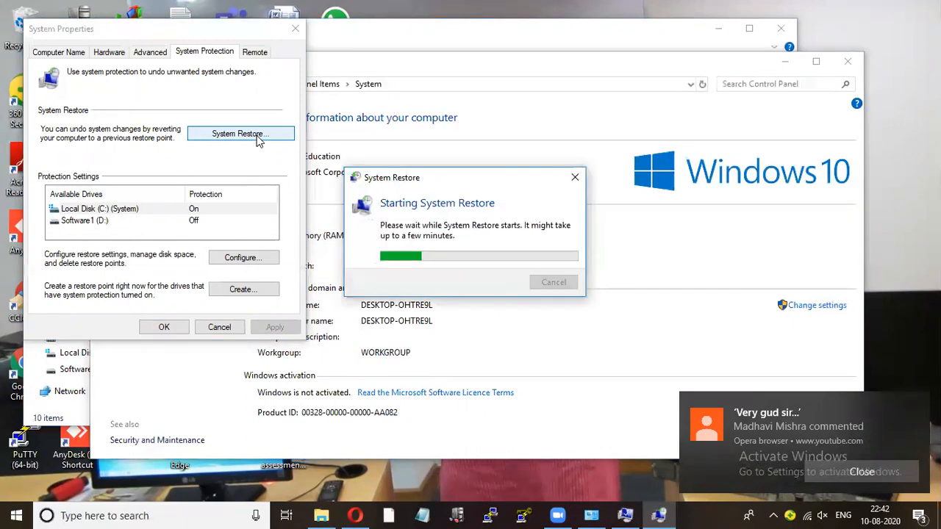
{"action": "left_click", "coordinate": [573, 405]}
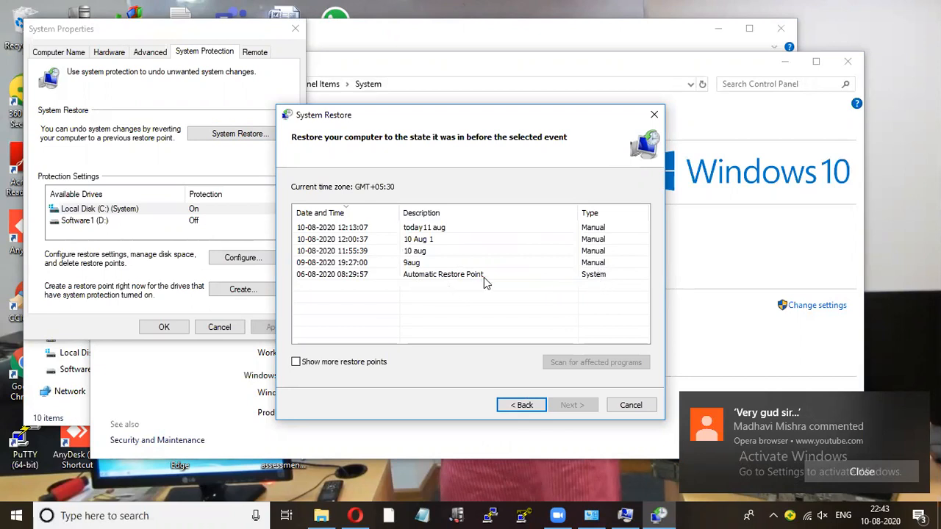
{"action": "left_click", "coordinate": [361, 359]}
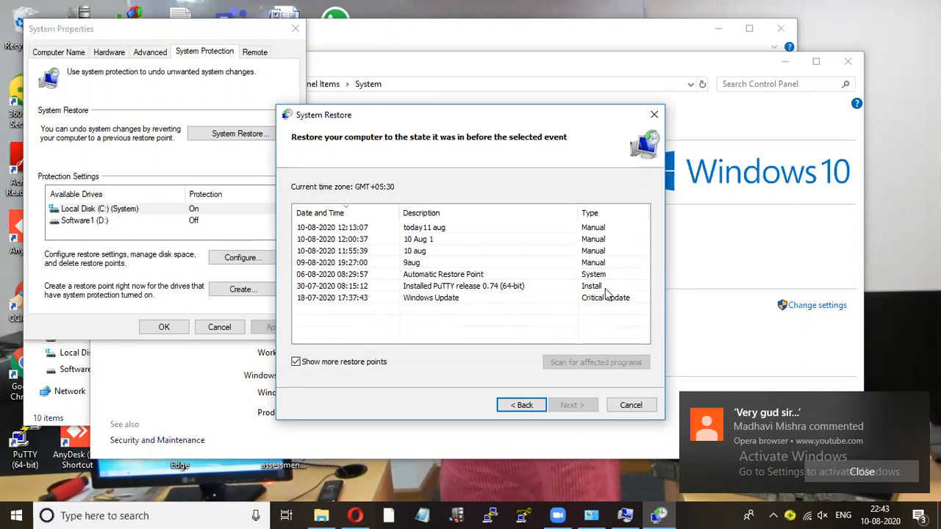
{"action": "left_click", "coordinate": [631, 405]}
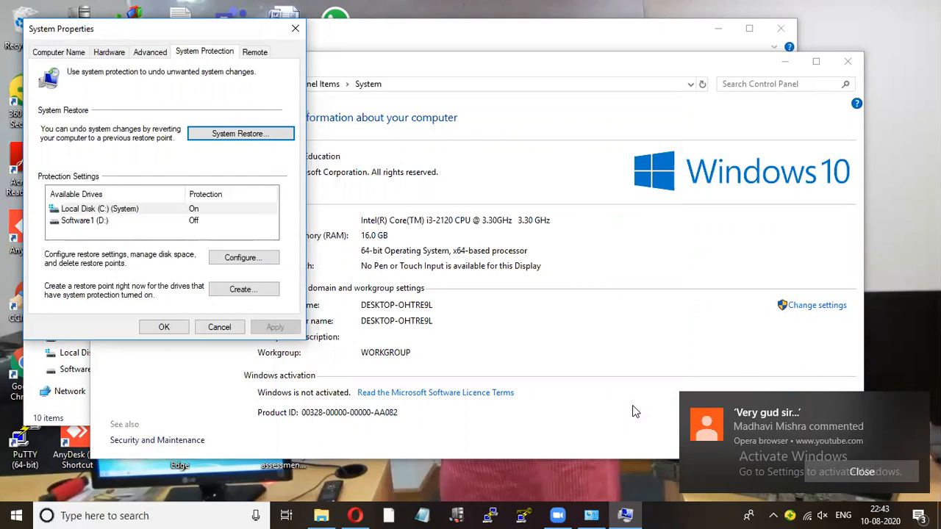
Create a restore point for the protected drive with the description "10 aug 4".
{"action": "left_click", "coordinate": [246, 291]}
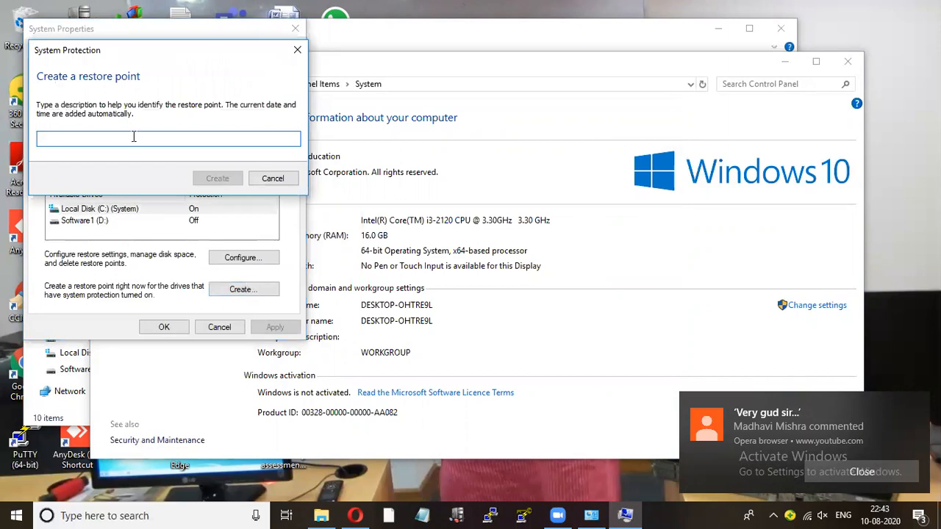
{"action": "type", "text": "1"}
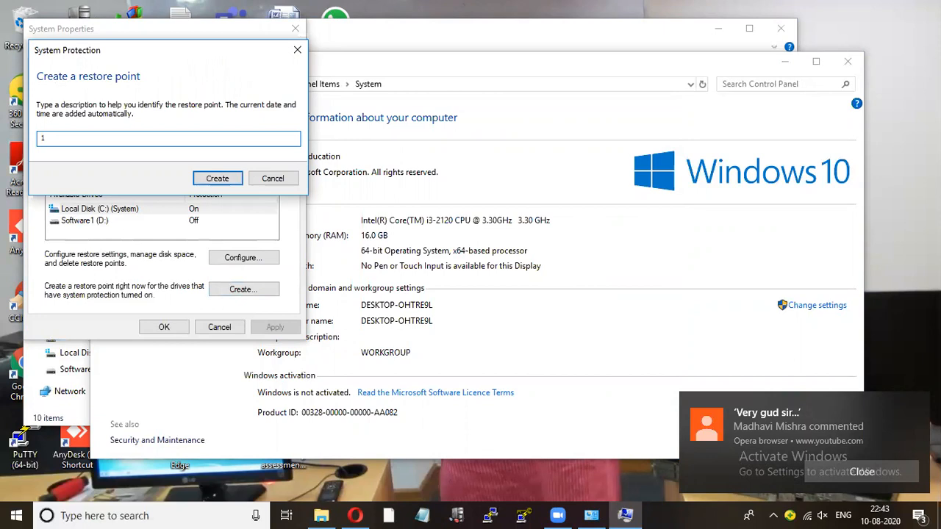
{"action": "type", "text": "0 aug 4"}
{"action": "left_click", "coordinate": [215, 179]}
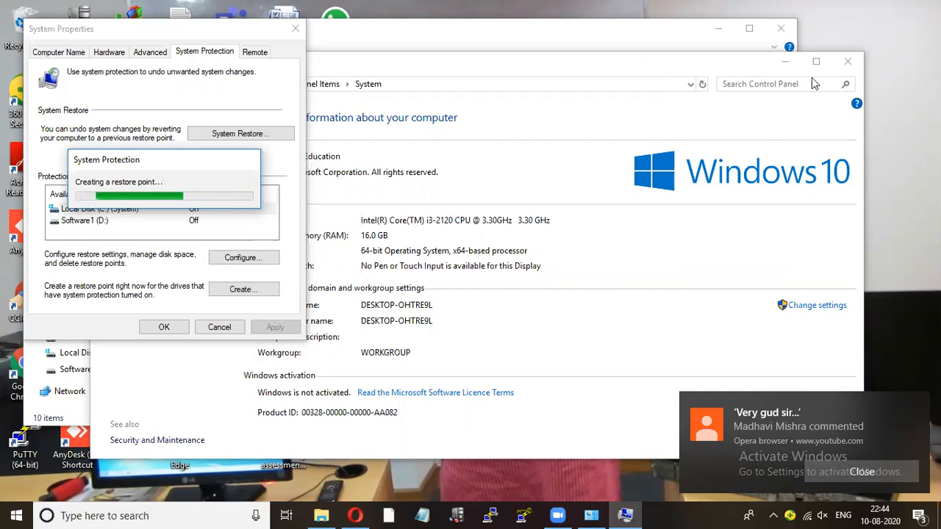
Minimize the System and File Explorer windows and launch VMware Workstation Pro.
{"action": "left_click", "coordinate": [779, 63]}
{"action": "left_click", "coordinate": [714, 32]}
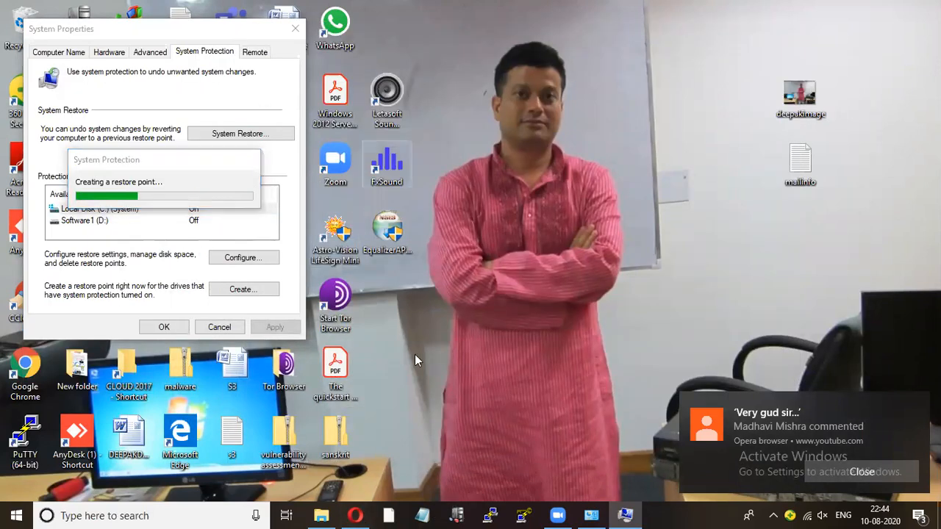
{"action": "left_click", "coordinate": [14, 515]}
{"action": "type", "text": "v"}
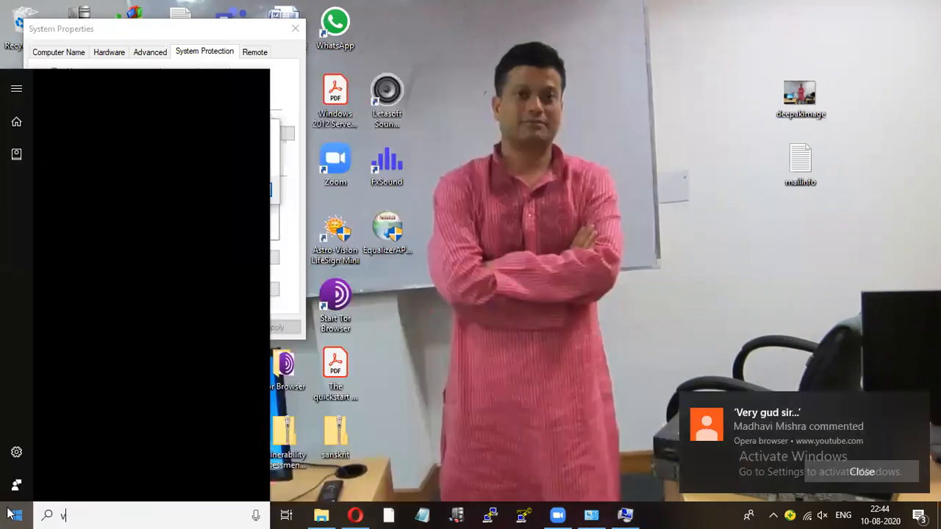
{"action": "type", "text": "m"}
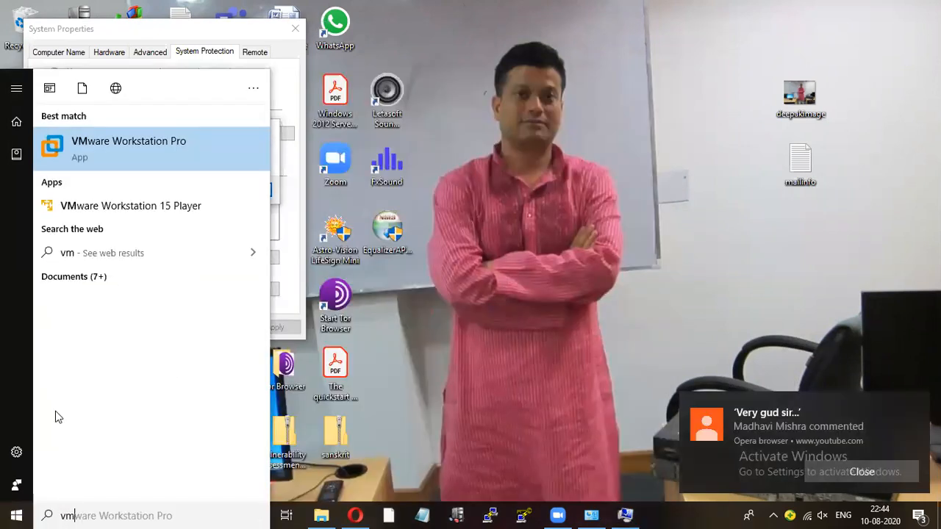
{"action": "key", "text": "Escape"}
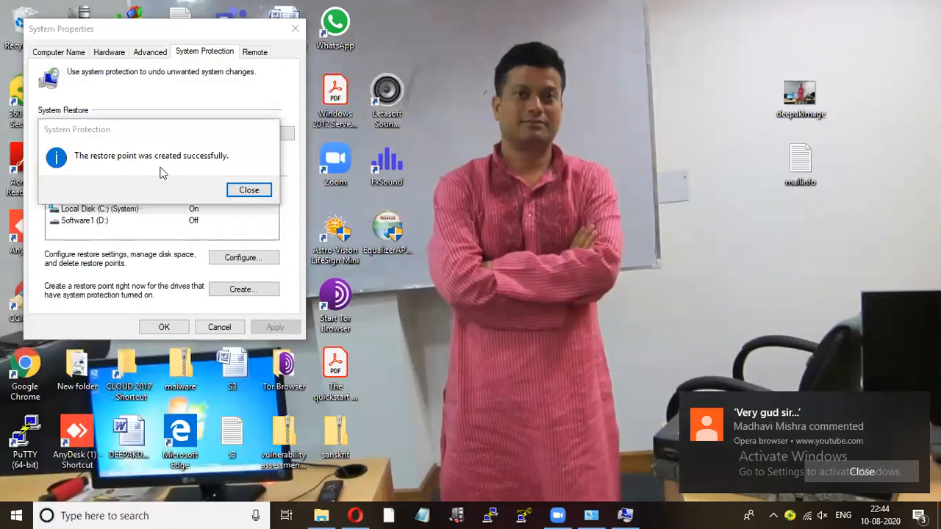
Review the "10 aug 4" restore point up to System Restore's confirmation page, then cancel the restore and close System Properties.
{"action": "left_click", "coordinate": [249, 192]}
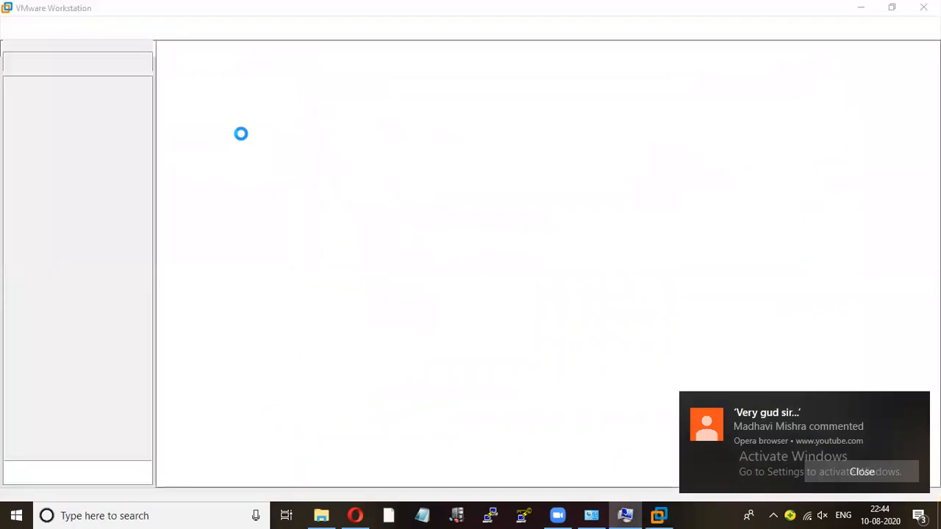
{"action": "left_click", "coordinate": [864, 7]}
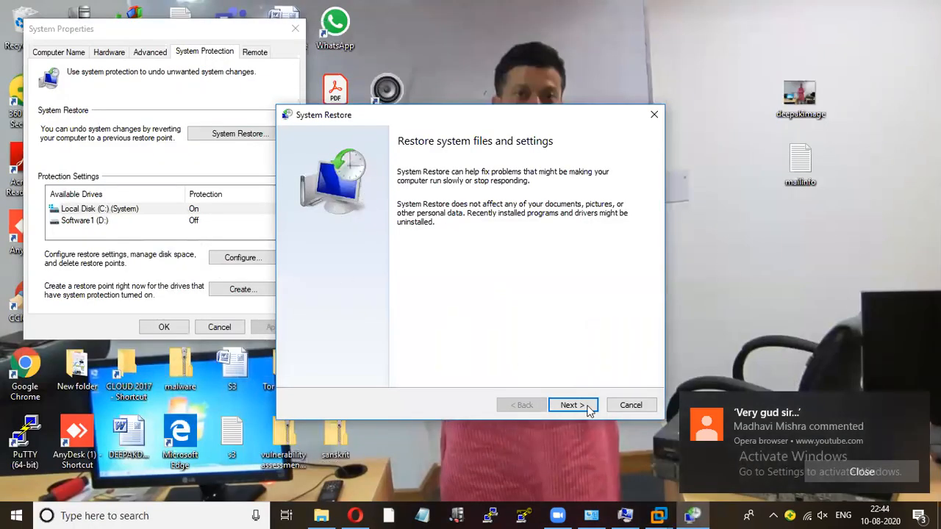
{"action": "left_click", "coordinate": [586, 407]}
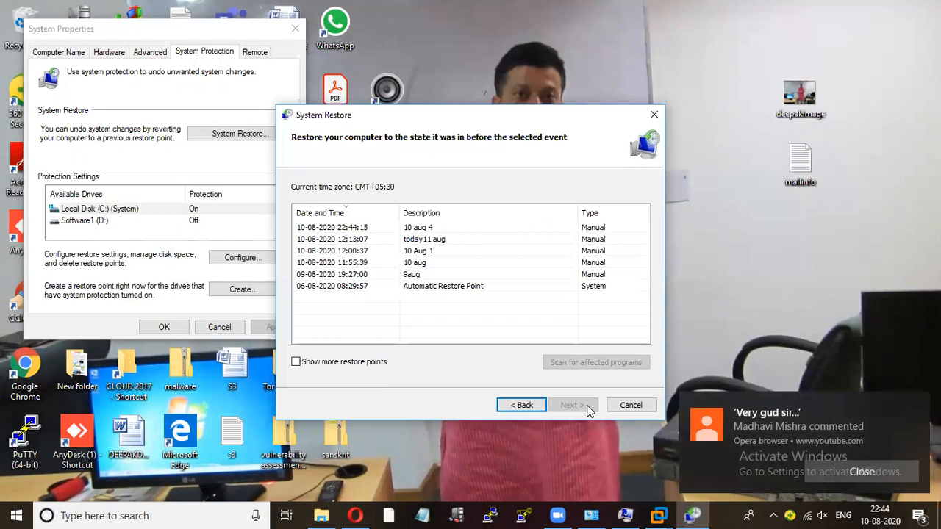
{"action": "left_click", "coordinate": [423, 229]}
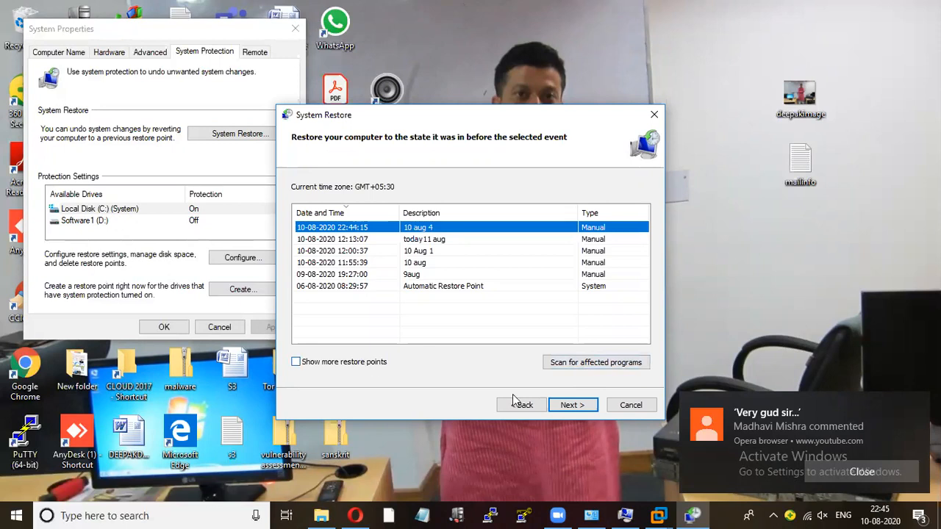
{"action": "left_click", "coordinate": [588, 408]}
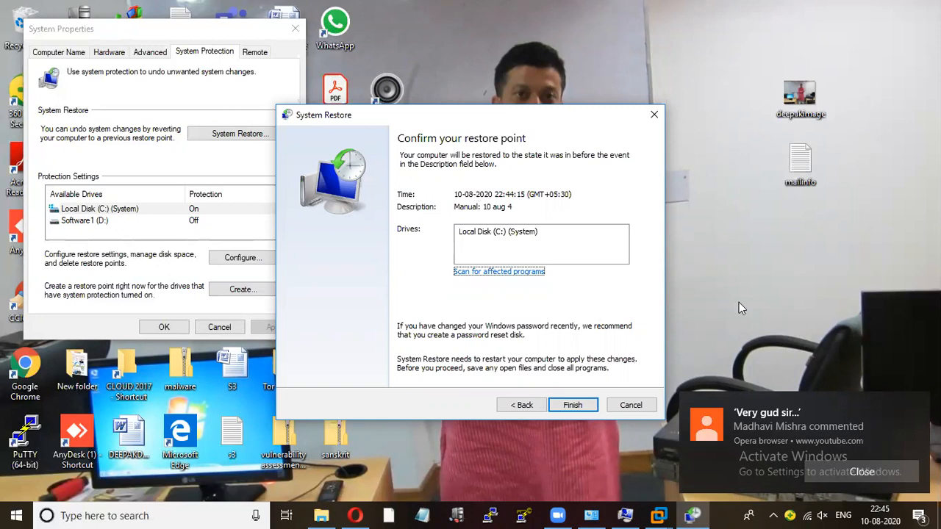
{"action": "left_click", "coordinate": [631, 405]}
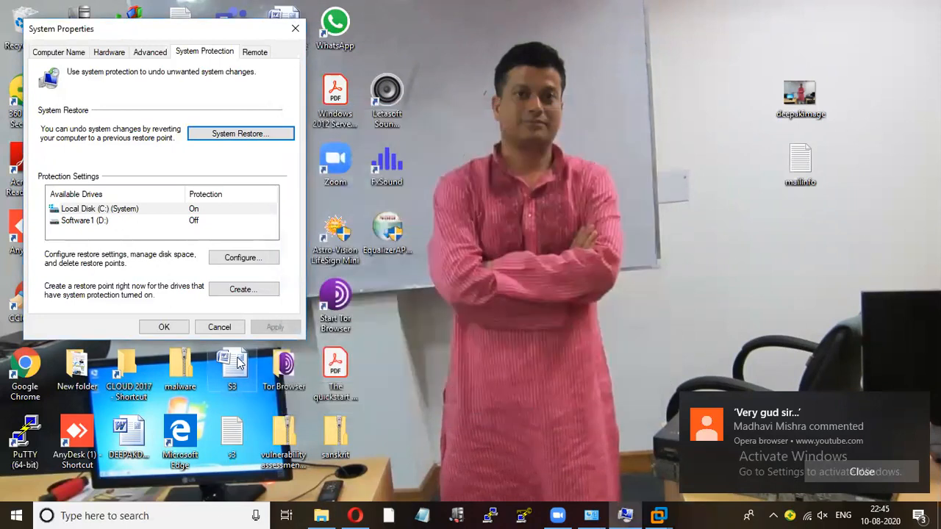
{"action": "left_click", "coordinate": [202, 326]}
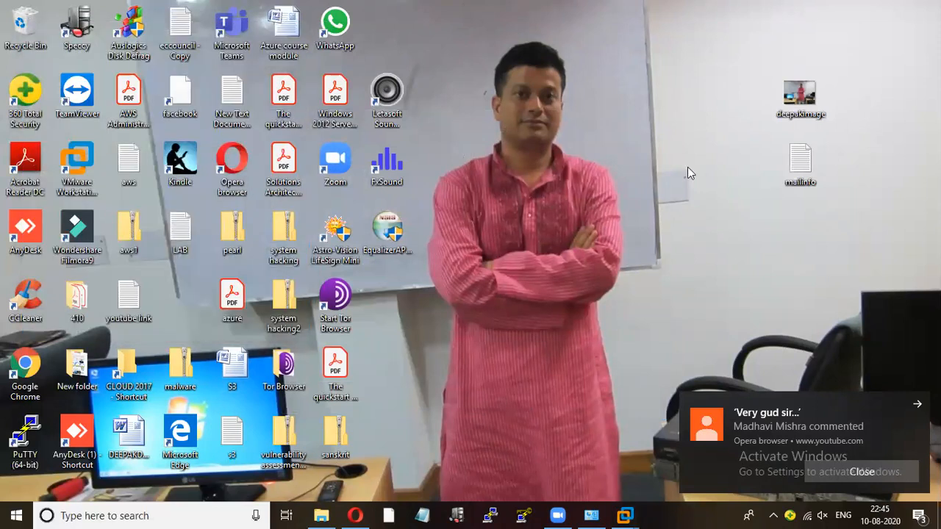
Switch to VMware Workstation and open the ser1 10.0.0.1 virtual machine from the library.
{"action": "mouse_move", "coordinate": [626, 515]}
{"action": "left_click", "coordinate": [648, 425]}
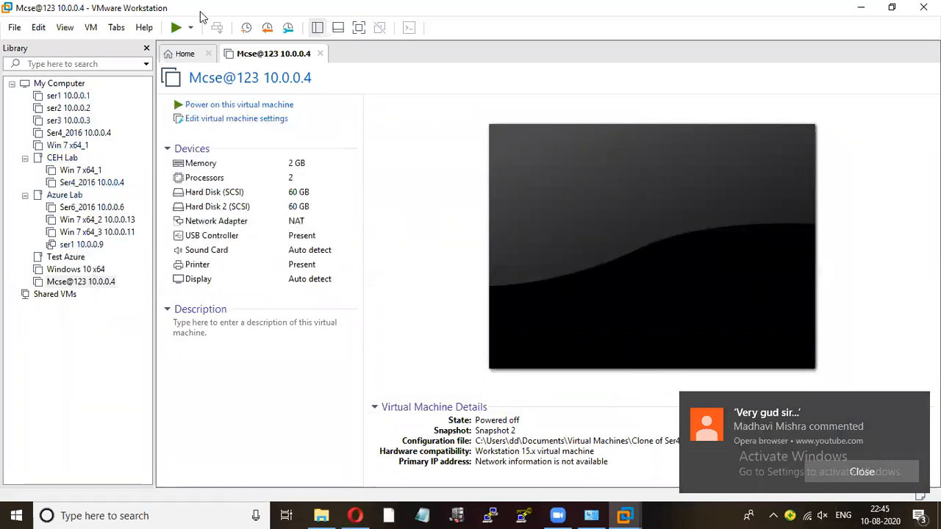
{"action": "right_click", "coordinate": [105, 283]}
{"action": "mouse_move", "coordinate": [177, 202]}
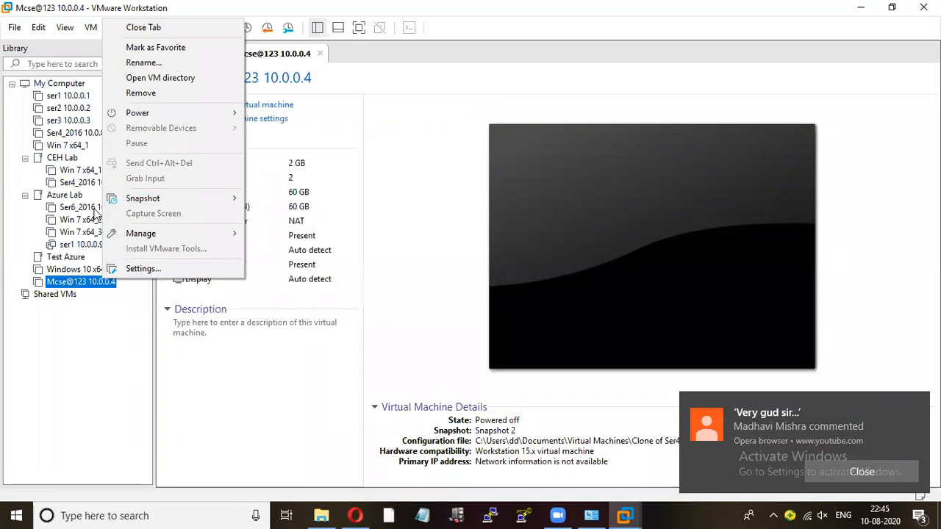
{"action": "mouse_move", "coordinate": [154, 203]}
{"action": "left_click", "coordinate": [72, 99]}
{"action": "right_click", "coordinate": [71, 96]}
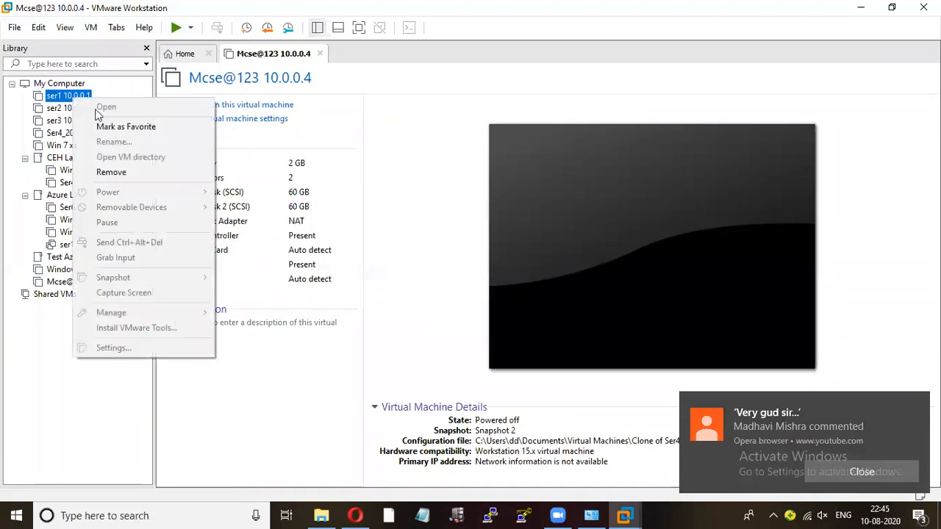
{"action": "left_click", "coordinate": [86, 405]}
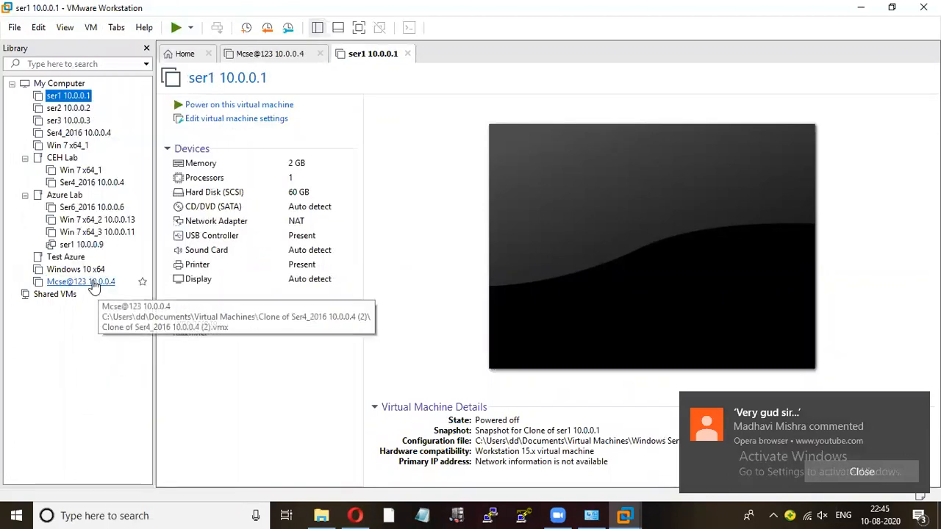
Open the Snapshot Manager for the last 10.0.0.4 virtual machine listed under My Computer.
{"action": "left_click", "coordinate": [94, 287]}
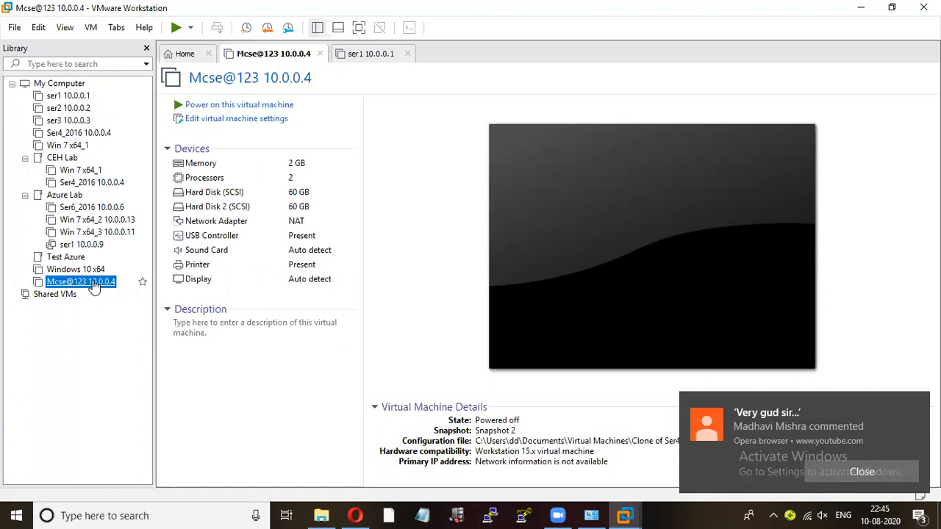
{"action": "right_click", "coordinate": [93, 287]}
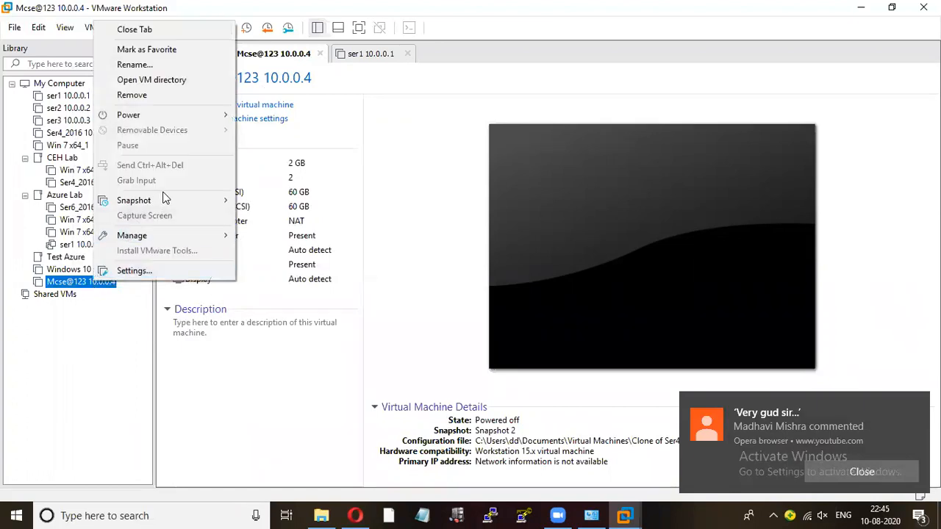
{"action": "mouse_move", "coordinate": [164, 200]}
{"action": "left_click", "coordinate": [281, 237]}
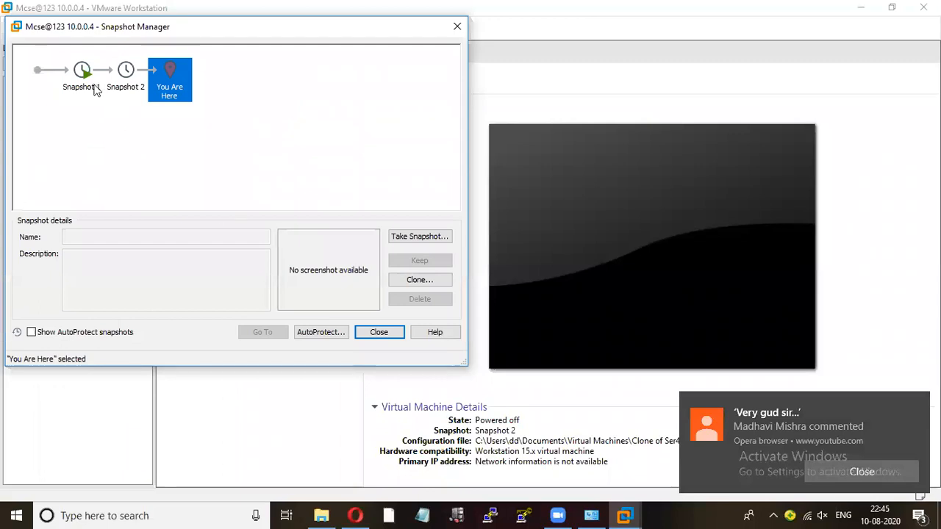
Examine the creation date, name and description of Snapshot 1 and Snapshot 2.
{"action": "left_click", "coordinate": [96, 90]}
{"action": "left_click", "coordinate": [84, 93]}
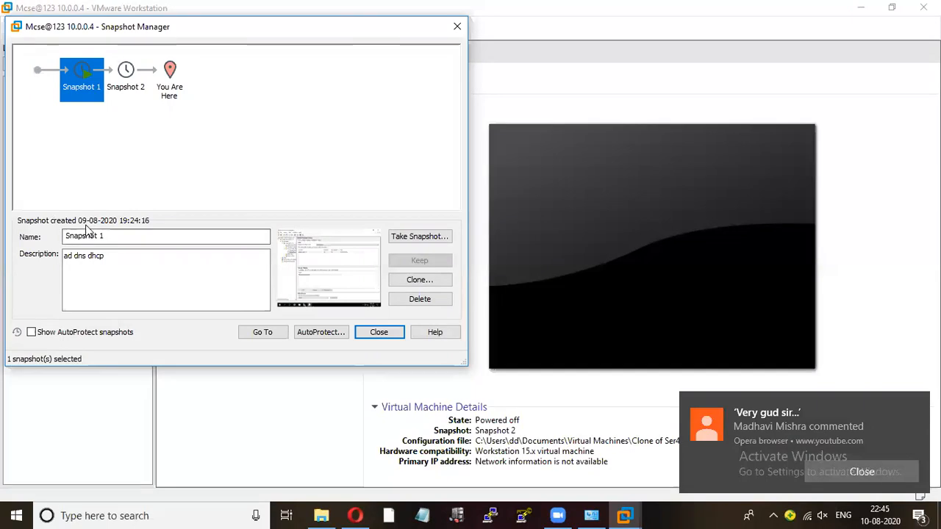
{"action": "left_click", "coordinate": [126, 94]}
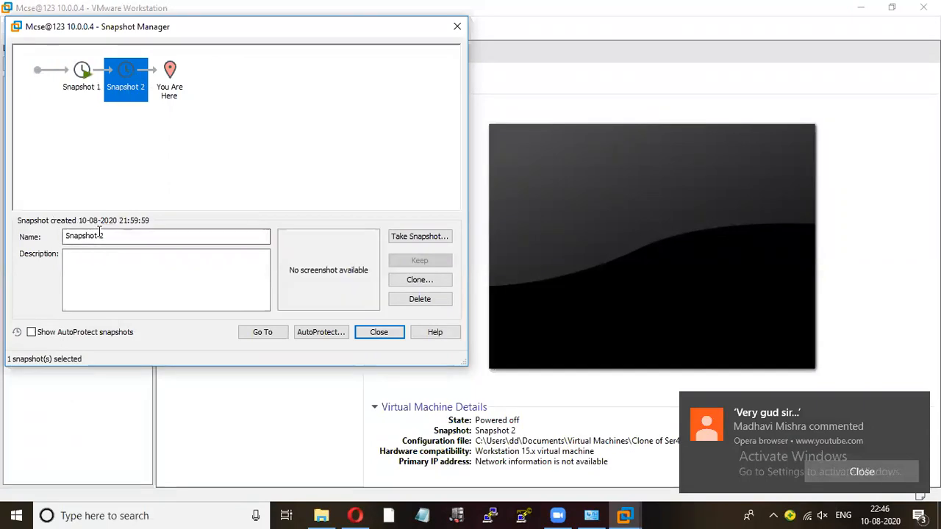
Restore the 10.0.0.4 virtual machine to Snapshot 1 and confirm losing its current state.
{"action": "left_click", "coordinate": [84, 87]}
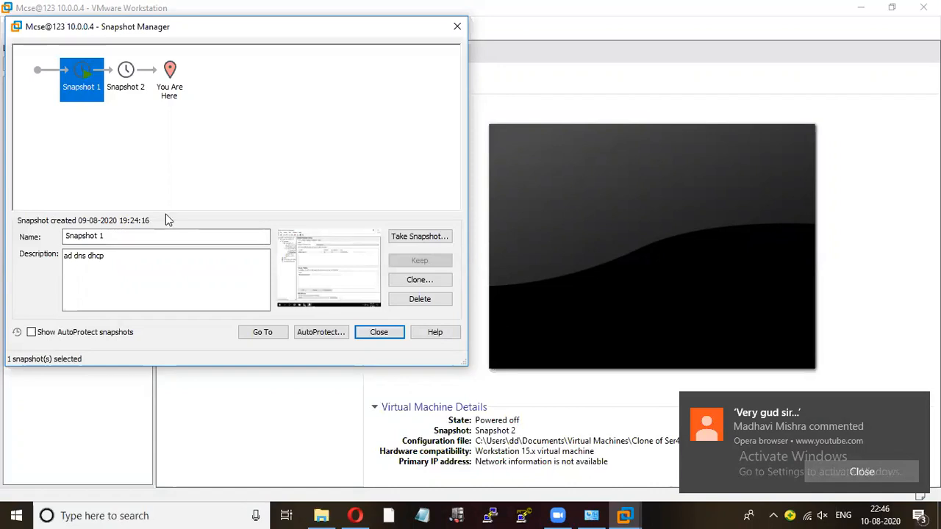
{"action": "left_click", "coordinate": [263, 332]}
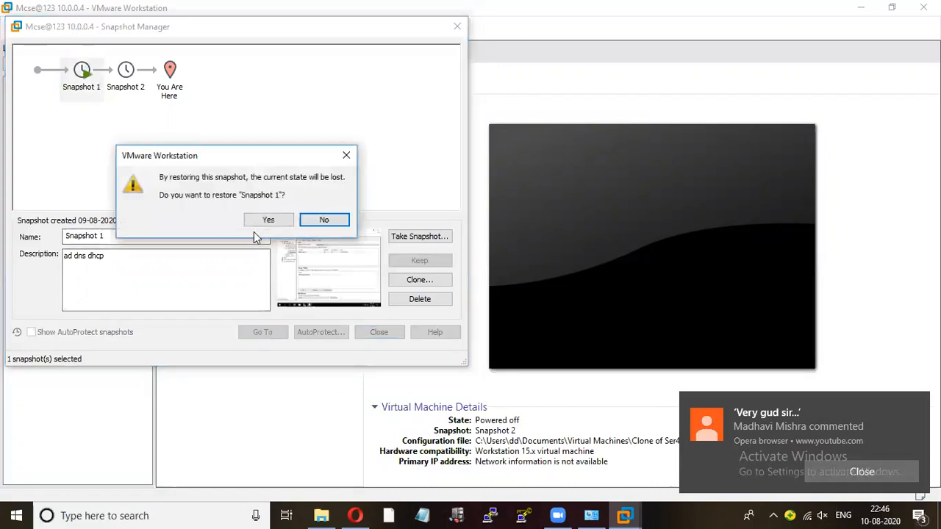
{"action": "left_click", "coordinate": [256, 220]}
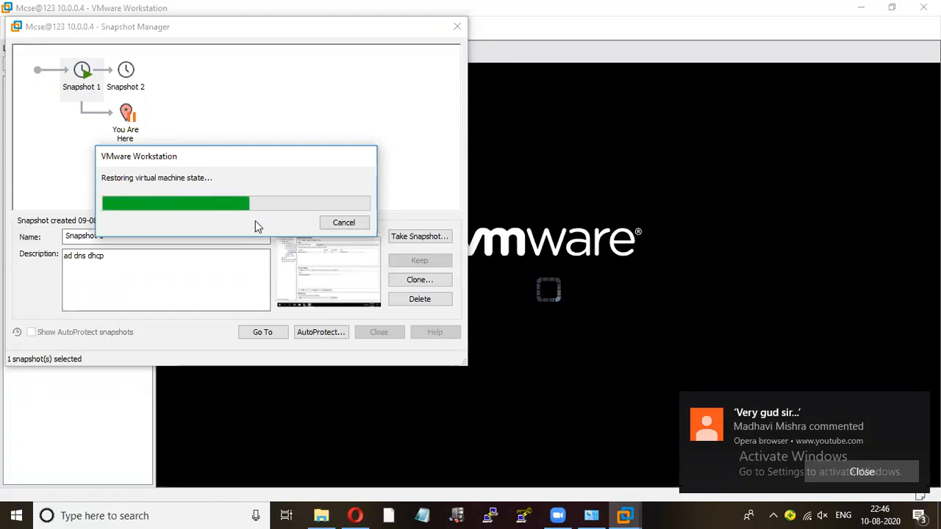
{"action": "mouse_move", "coordinate": [346, 515]}
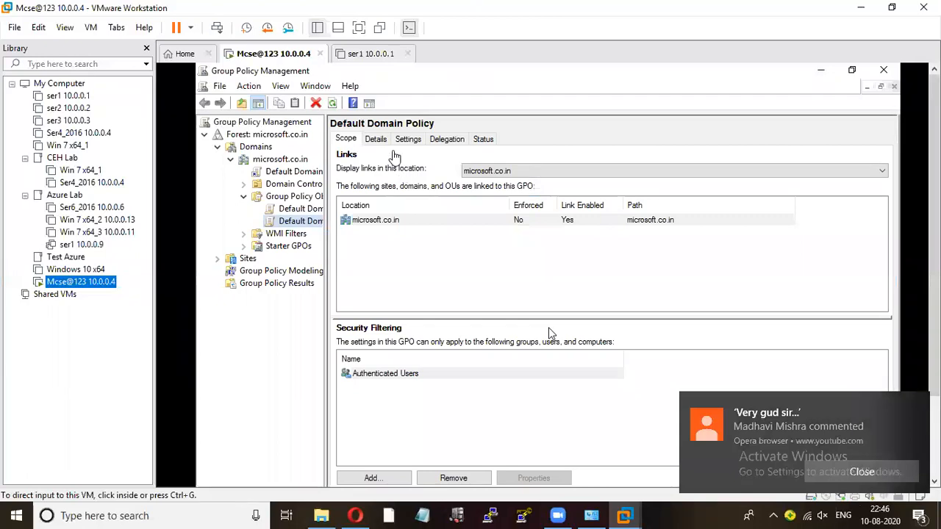
Show the restored virtual machine in full screen and close its Group Policy Management and Server Manager windows.
{"action": "left_click", "coordinate": [357, 30]}
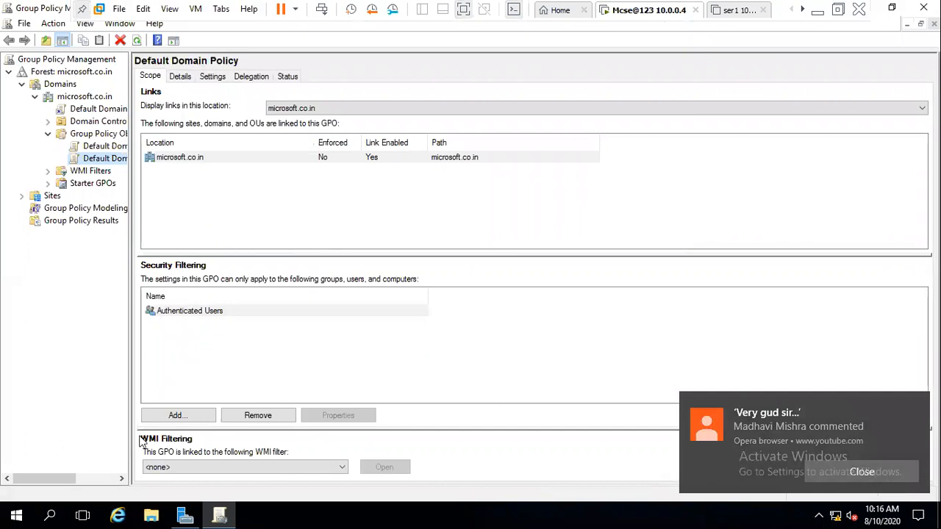
{"action": "left_click", "coordinate": [25, 23]}
{"action": "left_click", "coordinate": [34, 62]}
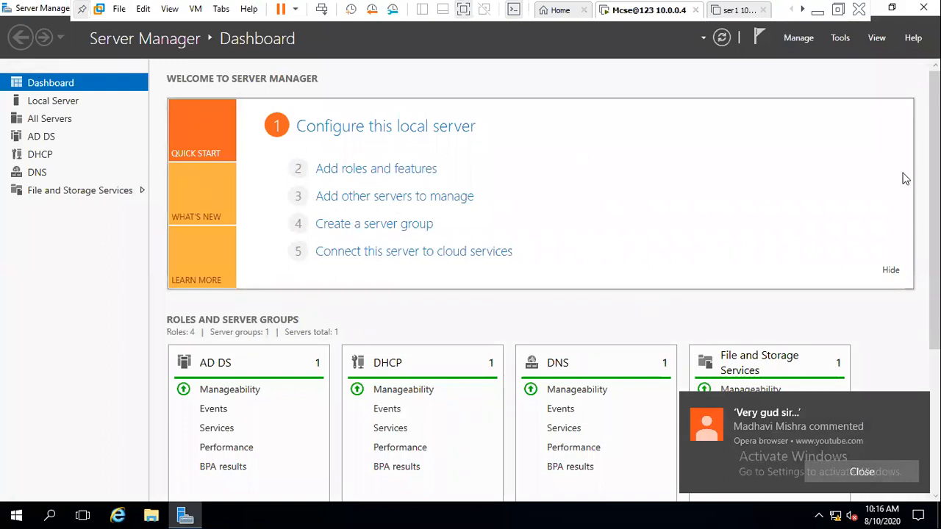
{"action": "left_click", "coordinate": [923, 8]}
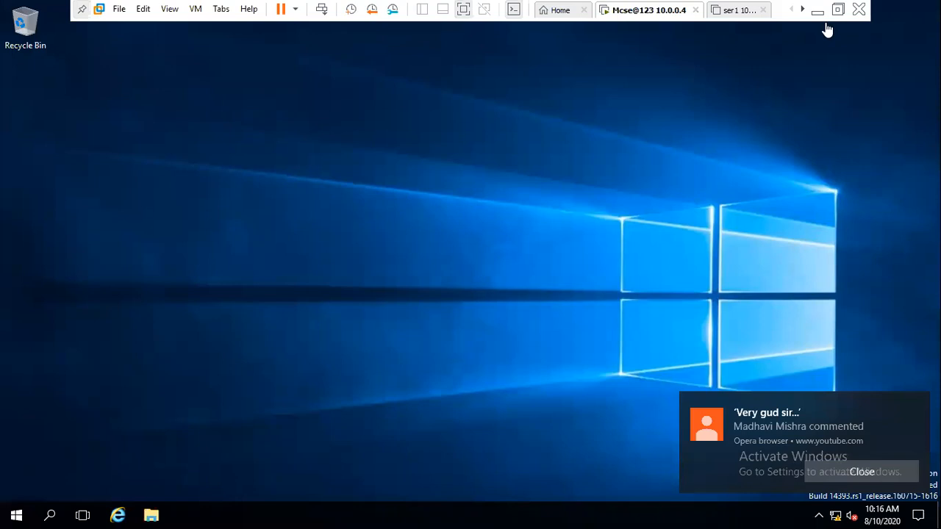
Power off the 10.0.0.4 virtual machine, leave full screen and close VMware Workstation.
{"action": "left_click", "coordinate": [695, 10]}
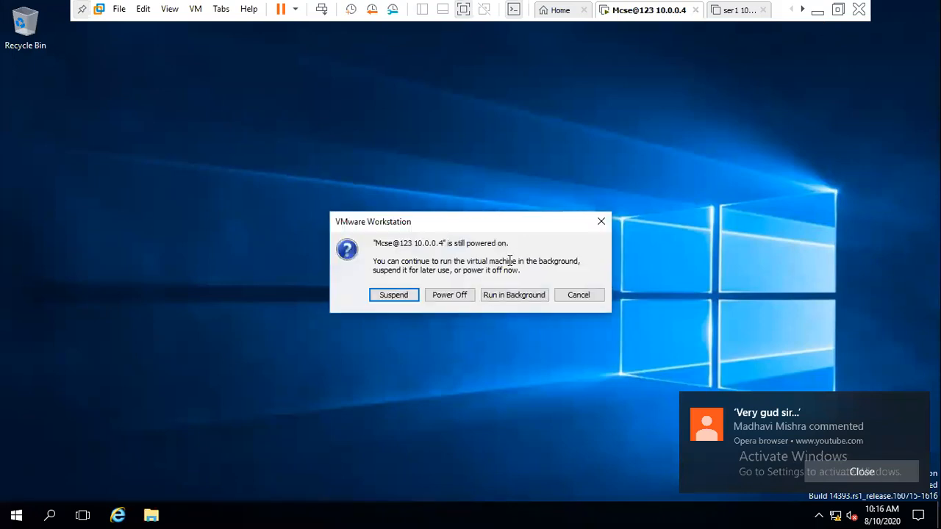
{"action": "left_click", "coordinate": [450, 297]}
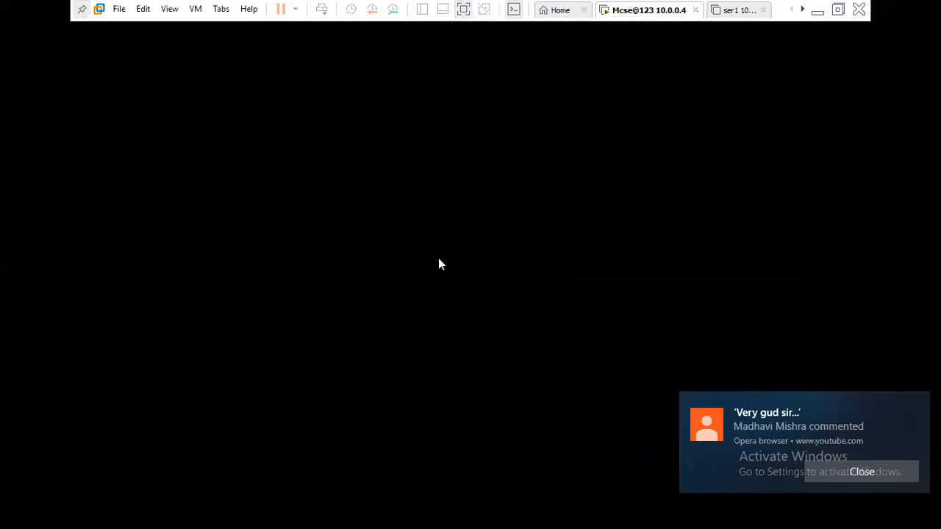
{"action": "left_click", "coordinate": [464, 13]}
{"action": "left_click", "coordinate": [926, 6]}
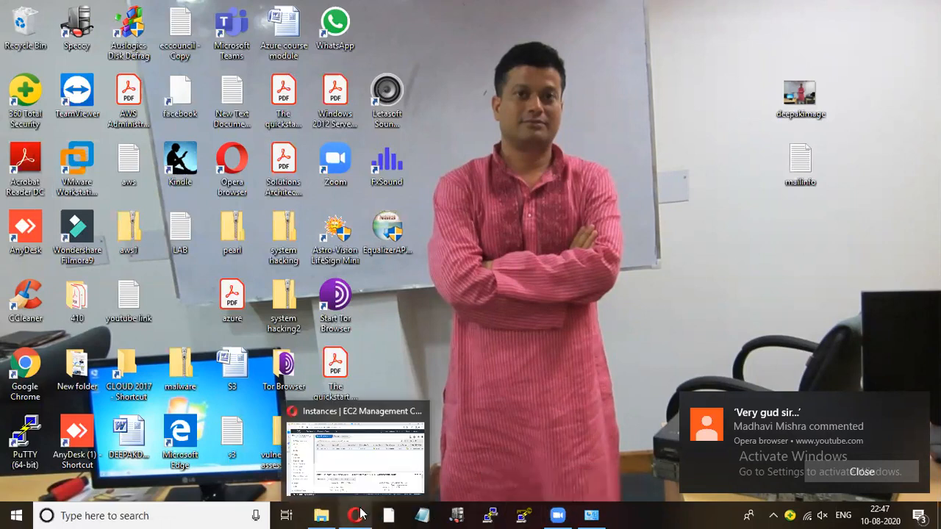
Switch to the EC2 console in the Opera browser and open the Elastic Block Store snapshots list.
{"action": "left_click", "coordinate": [382, 459]}
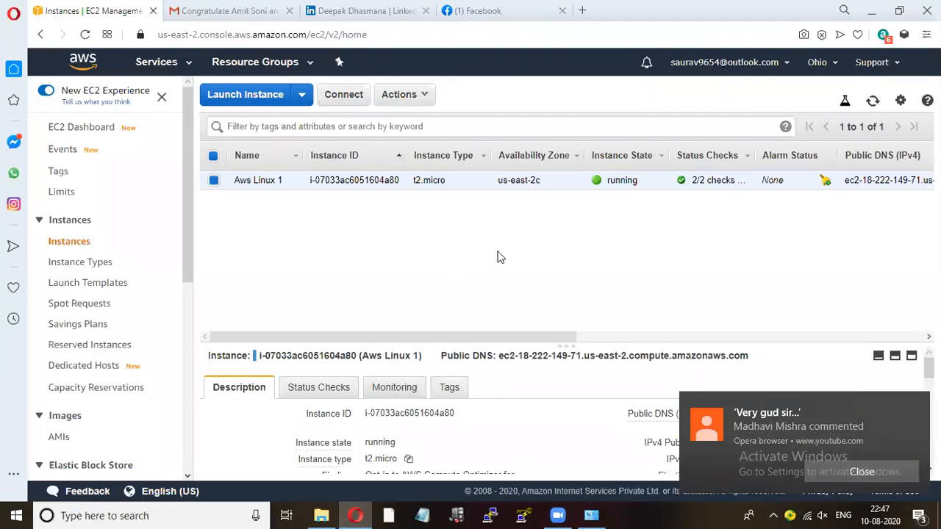
{"action": "left_click", "coordinate": [841, 478]}
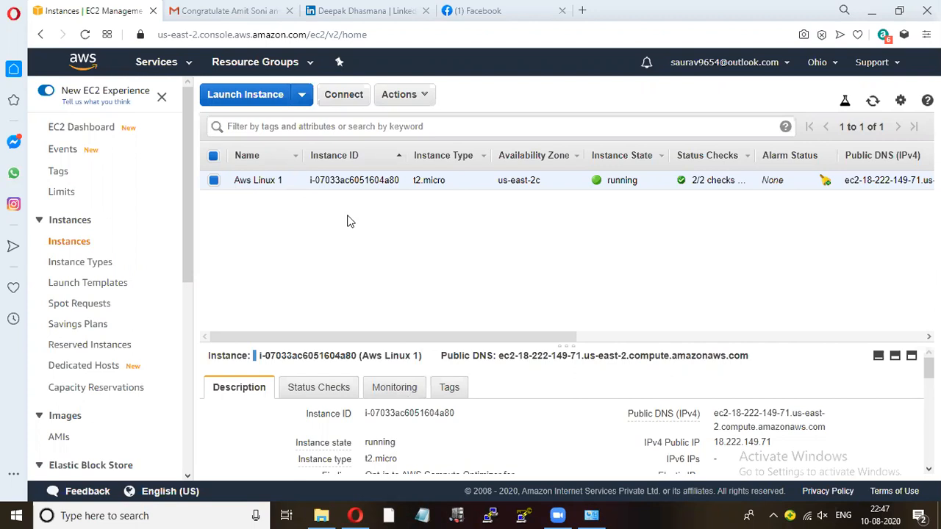
{"action": "left_click", "coordinate": [409, 100]}
{"action": "mouse_move", "coordinate": [426, 220]}
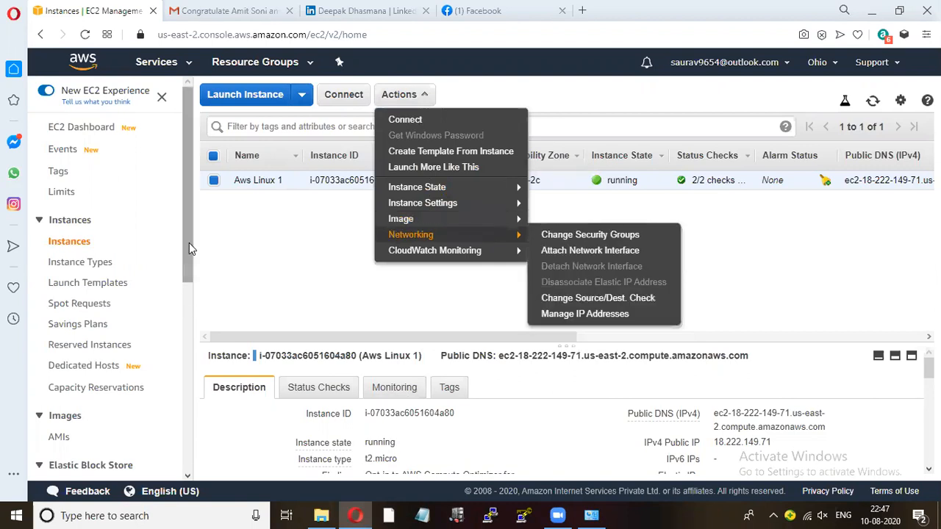
{"action": "scroll", "coordinate": [189, 244], "scroll_direction": "down", "scroll_amount": 2}
{"action": "scroll", "coordinate": [193, 304], "scroll_direction": "down", "scroll_amount": 2}
{"action": "left_click", "coordinate": [74, 349]}
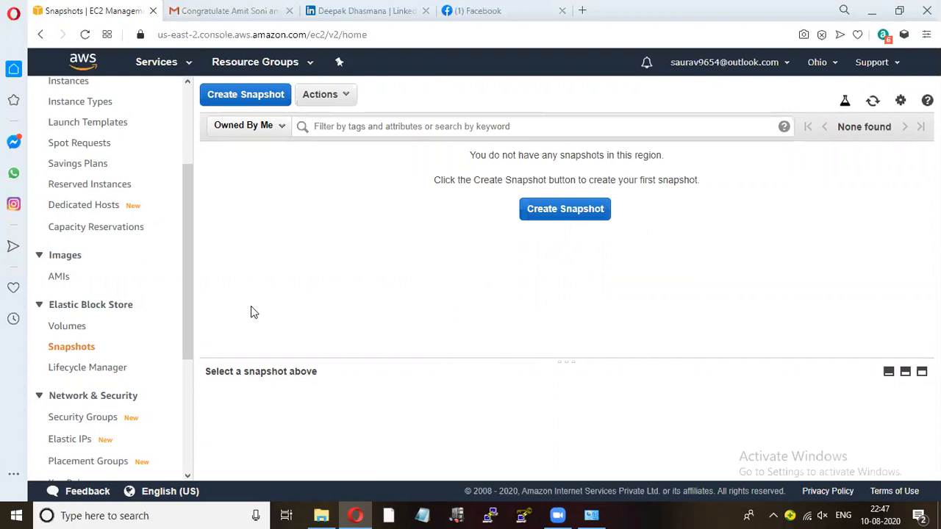
Start a new EBS snapshot with Instance as the resource type and Aws Linux 1 as the source instance.
{"action": "left_click", "coordinate": [547, 214]}
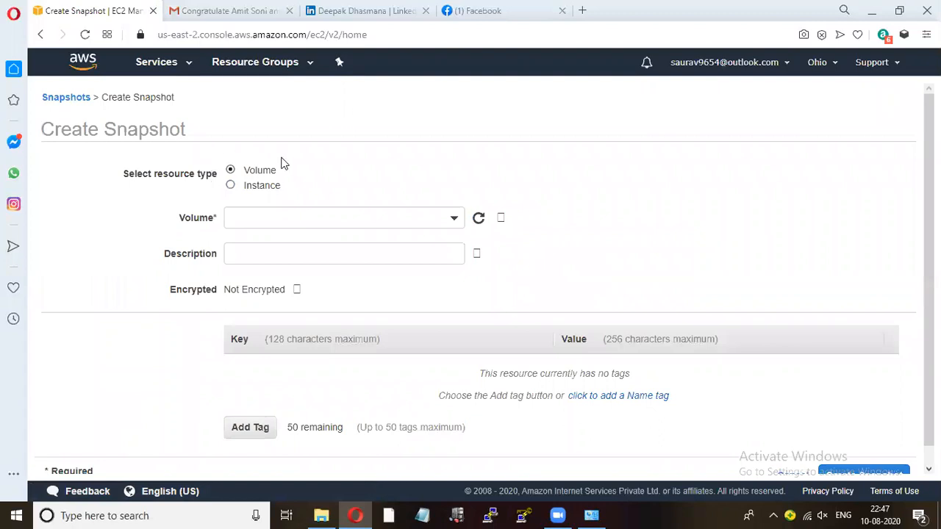
{"action": "left_click", "coordinate": [251, 188]}
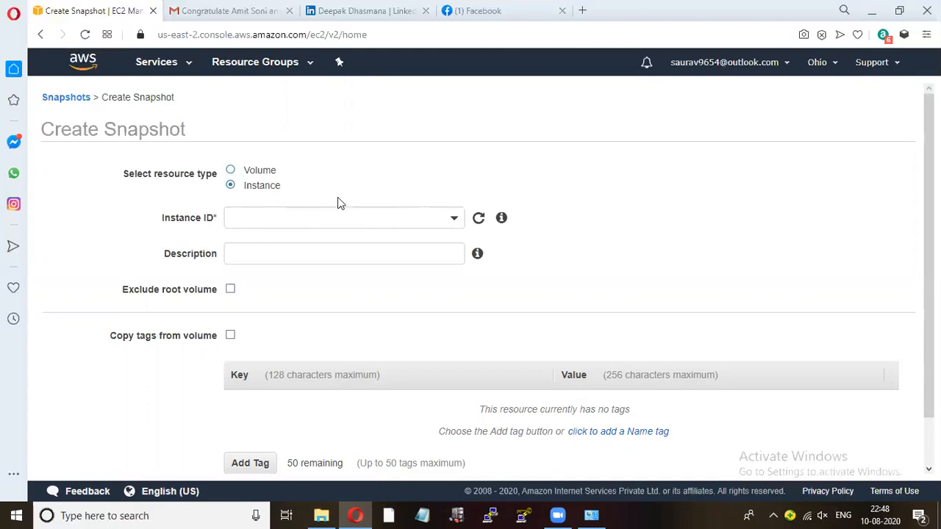
{"action": "left_click", "coordinate": [456, 221]}
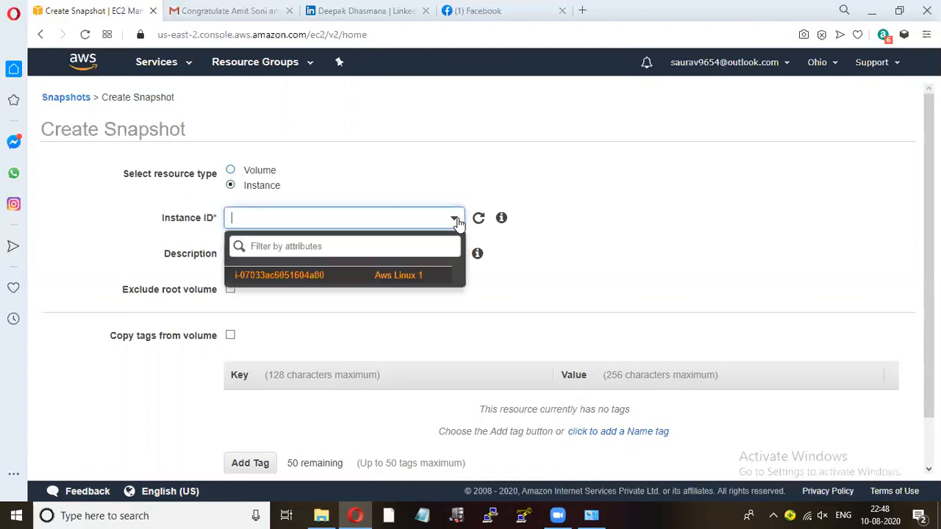
{"action": "left_click", "coordinate": [331, 285]}
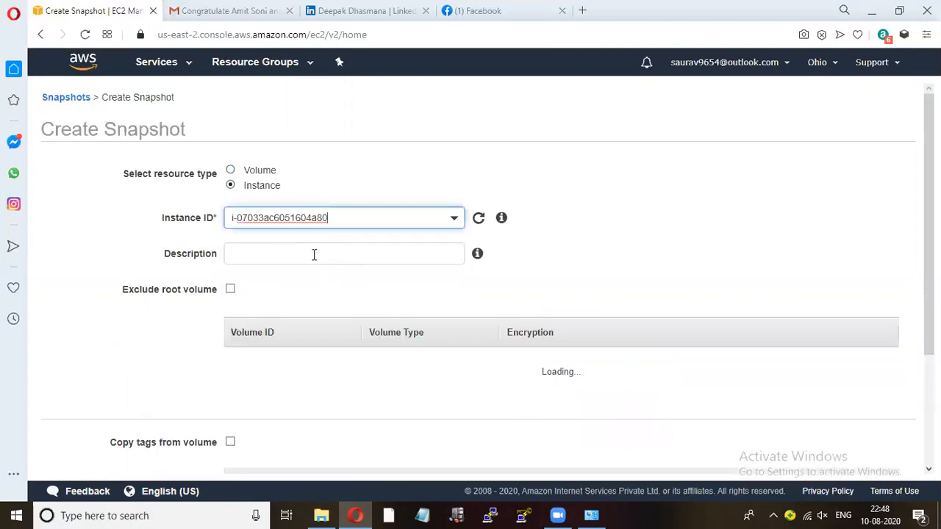
Describe the snapshot as mysnapshot1, create it and return to the snapshots list.
{"action": "left_click", "coordinate": [314, 254]}
{"action": "left_click", "coordinate": [277, 283]}
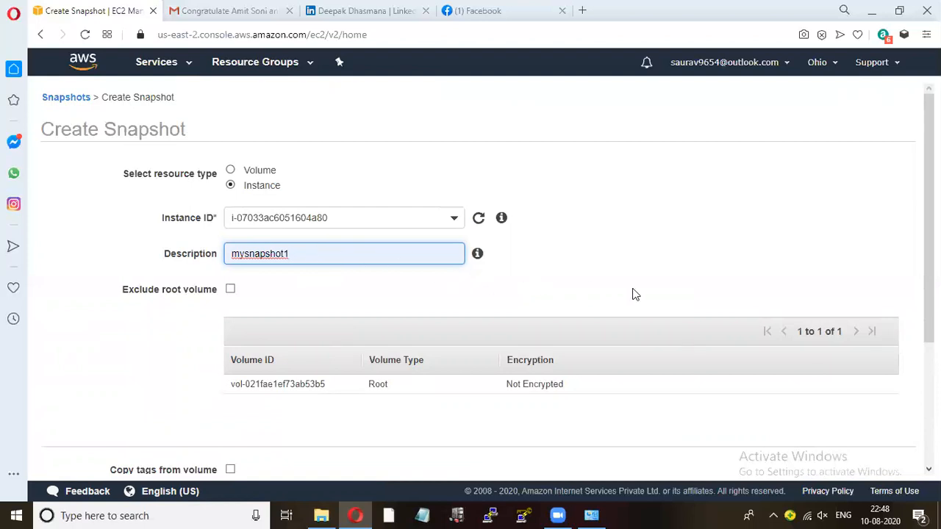
{"action": "scroll", "coordinate": [647, 292], "scroll_direction": "down", "scroll_amount": 2}
{"action": "scroll", "coordinate": [645, 292], "scroll_direction": "down", "scroll_amount": 1}
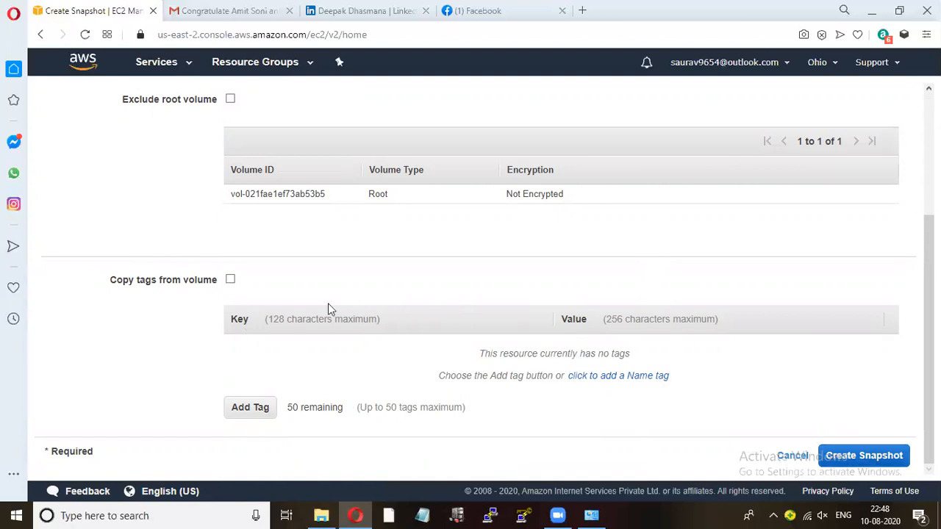
{"action": "left_click", "coordinate": [868, 464]}
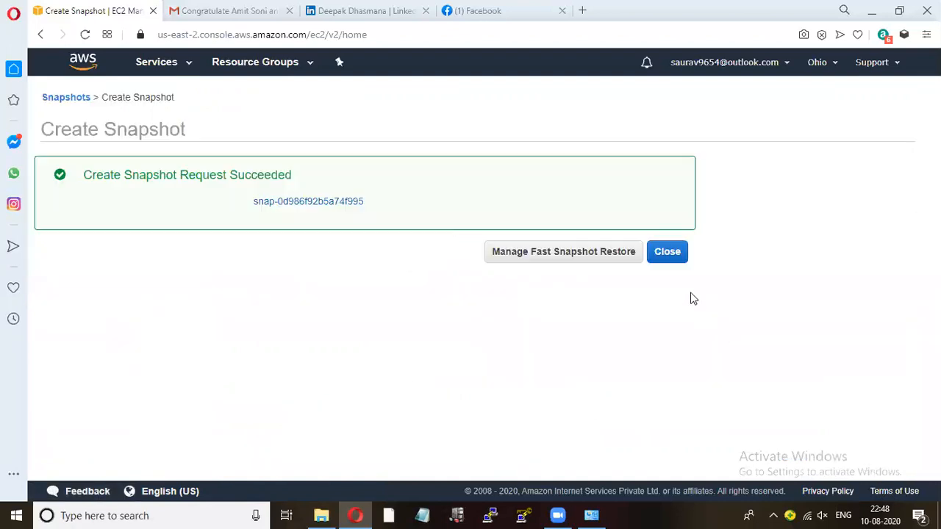
{"action": "left_click", "coordinate": [669, 258]}
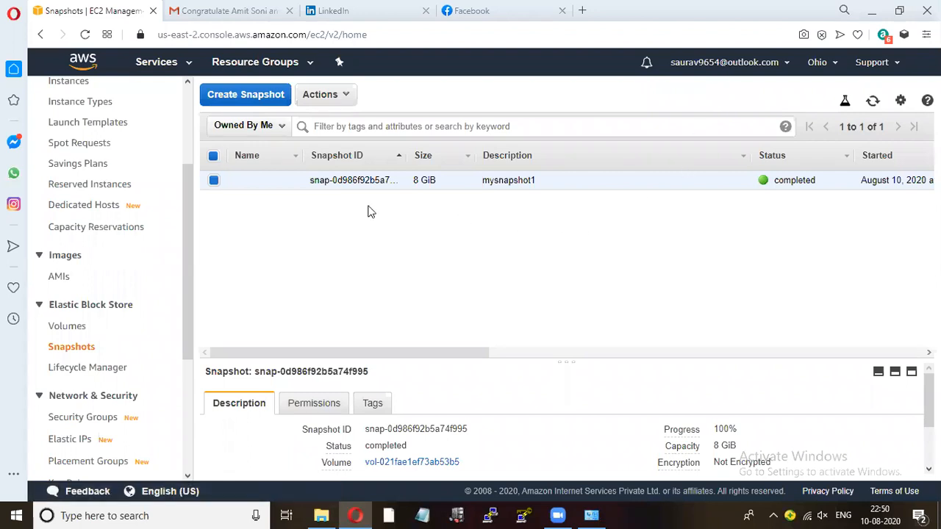
Name the mysnapshot1 snapshot "my snapshot1" in the snapshots list.
{"action": "left_click", "coordinate": [290, 182]}
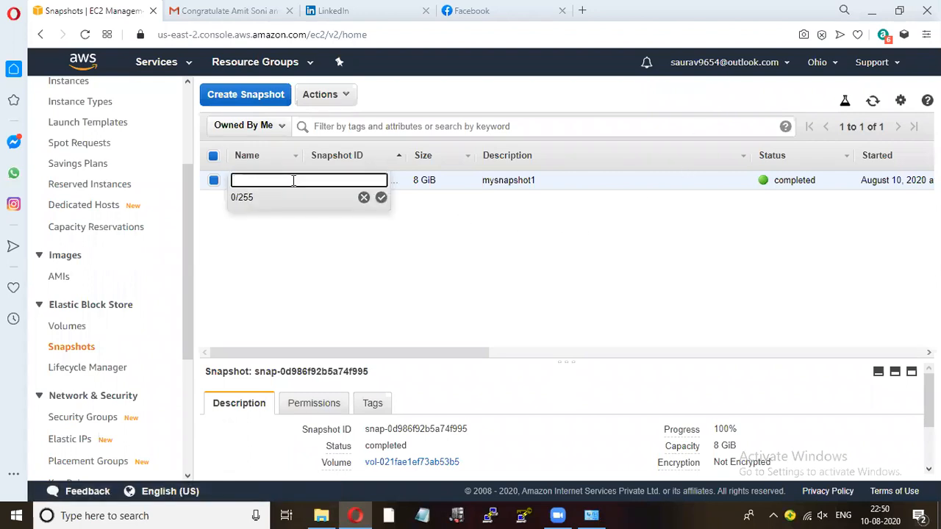
{"action": "type", "text": "my snapshot"}
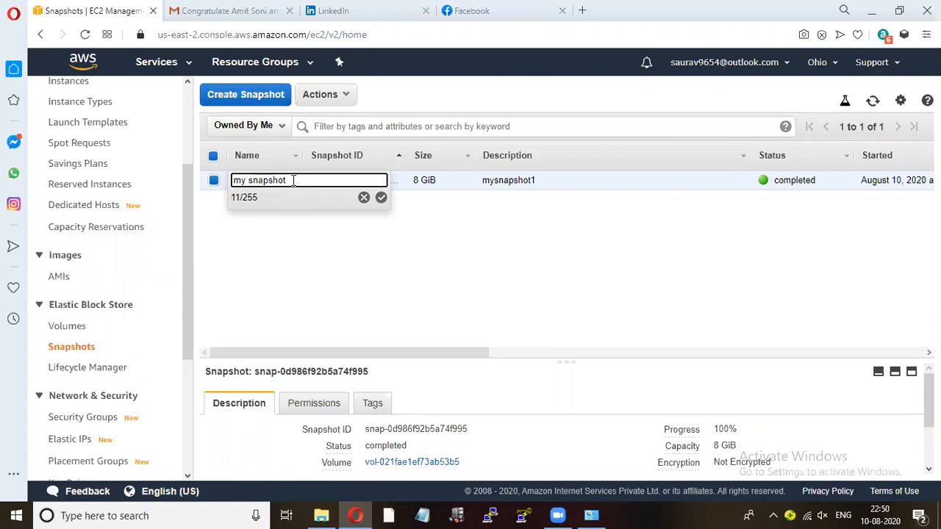
{"action": "type", "text": "1"}
{"action": "left_click", "coordinate": [381, 197]}
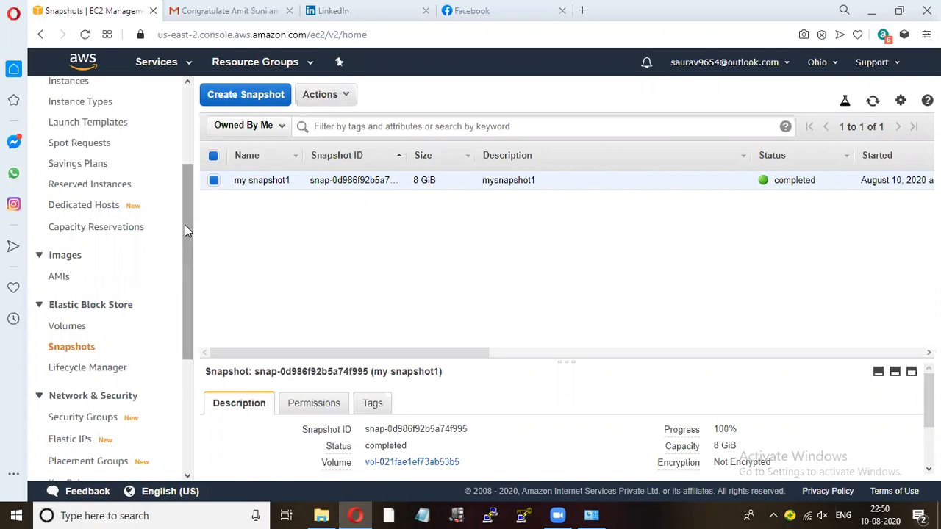
Go from the EC2 running instances to the launch instance wizard and check its own-AMI list.
{"action": "left_click_drag", "start_coordinate": [185, 225], "coordinate": [177, 112]}
{"action": "left_click", "coordinate": [89, 136]}
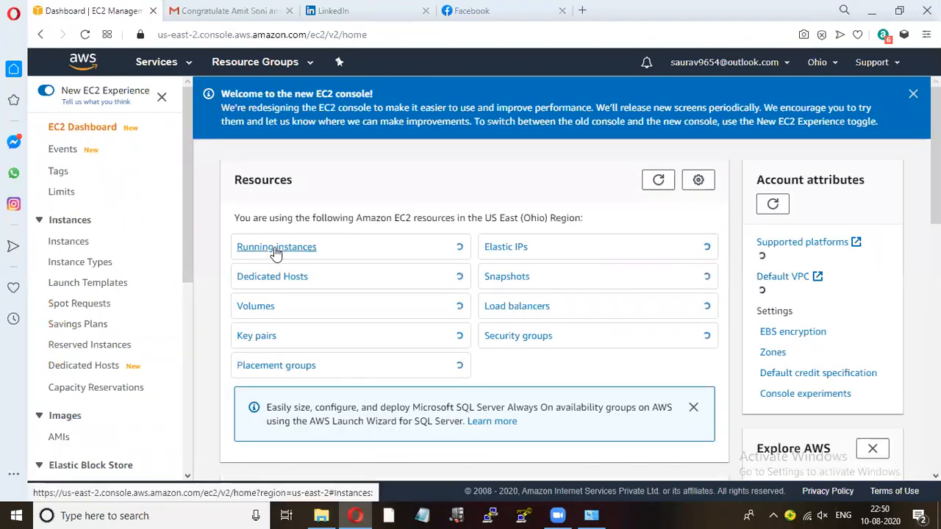
{"action": "left_click", "coordinate": [276, 248]}
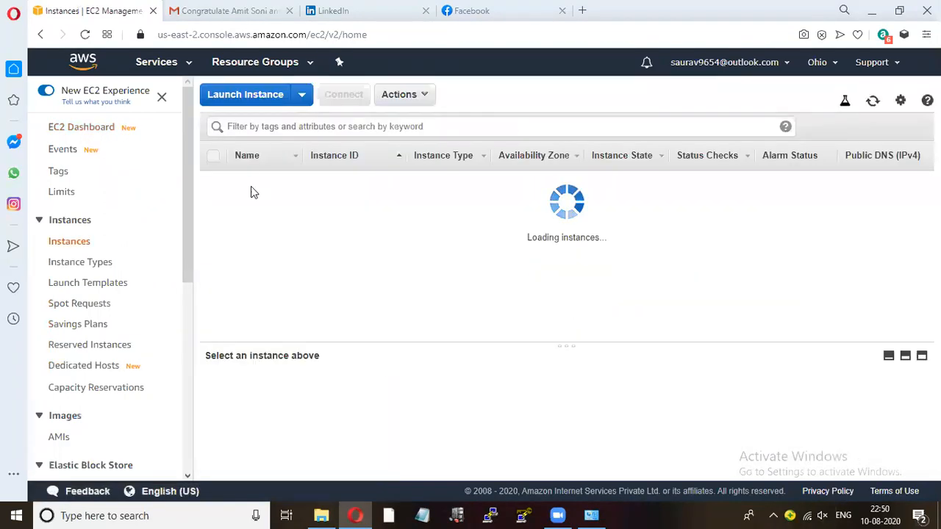
{"action": "left_click", "coordinate": [248, 94]}
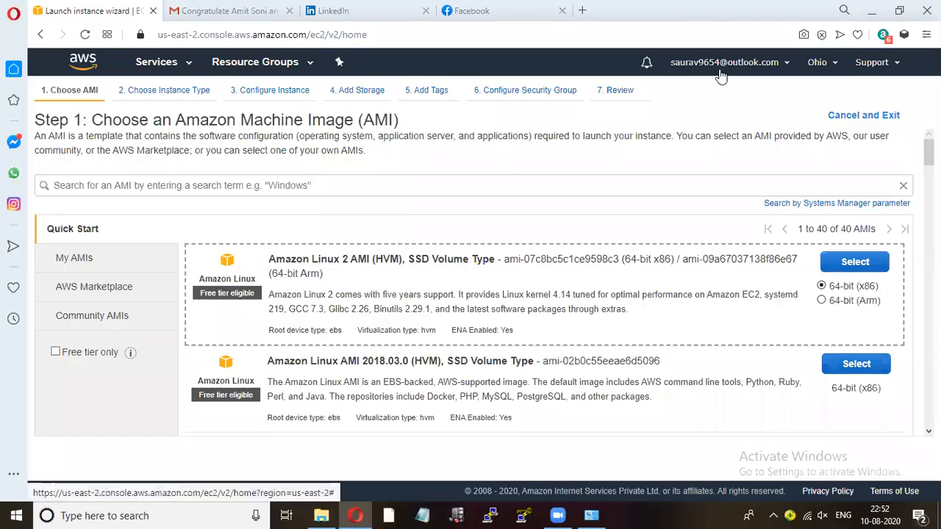
{"action": "left_click", "coordinate": [66, 263]}
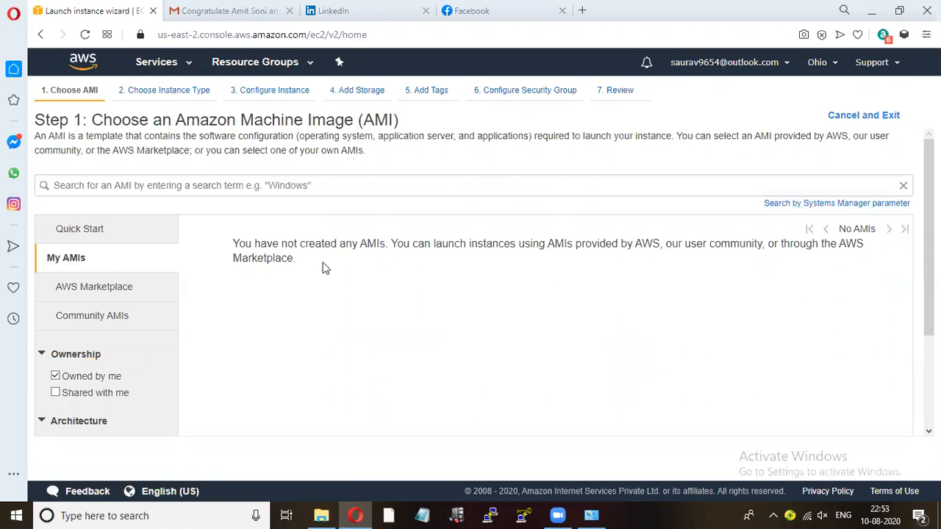
Leave the launch wizard for the EC2 running instances and go on to the Elastic Block Store snapshots list.
{"action": "left_click", "coordinate": [166, 71]}
{"action": "left_click", "coordinate": [244, 173]}
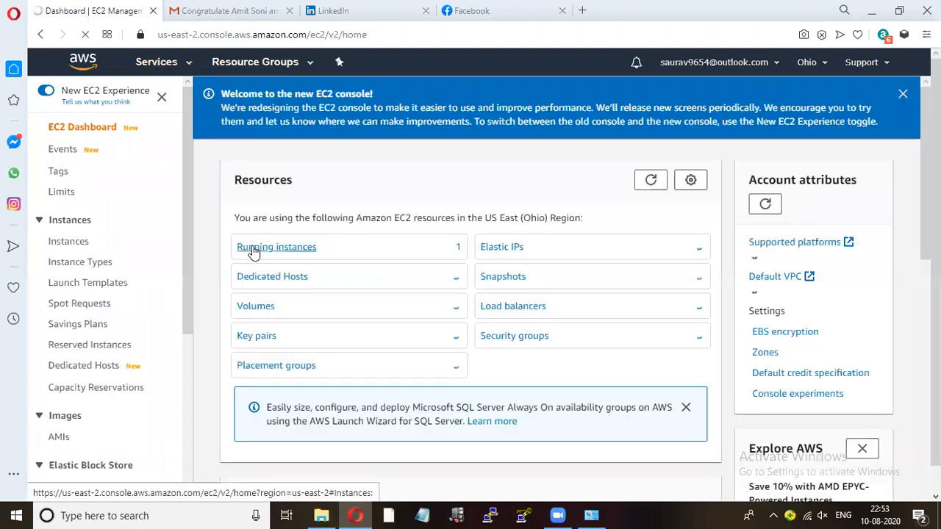
{"action": "left_click", "coordinate": [253, 247]}
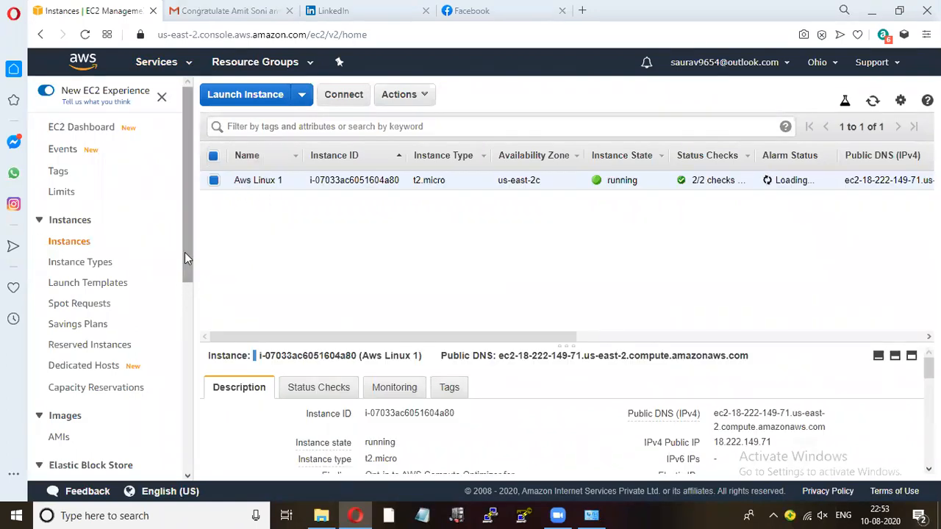
{"action": "left_click_drag", "start_coordinate": [186, 253], "coordinate": [179, 326]}
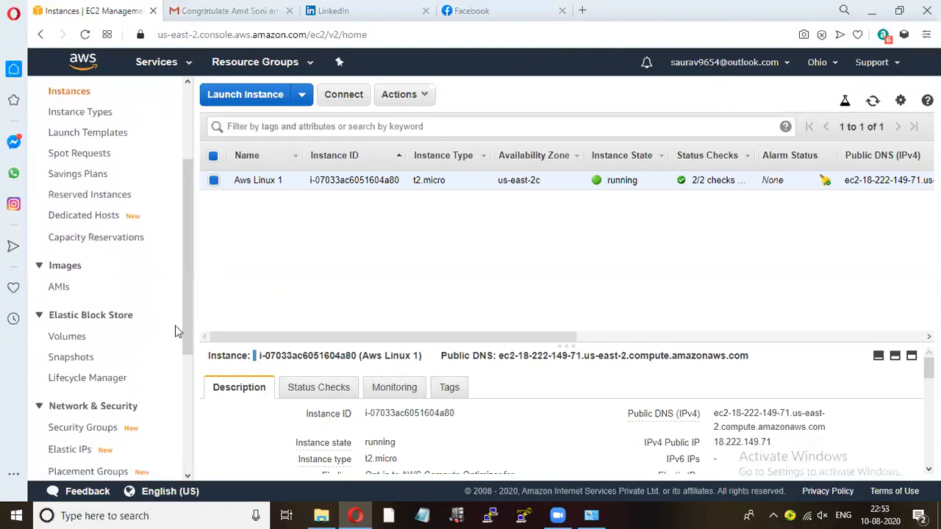
{"action": "left_click", "coordinate": [70, 357]}
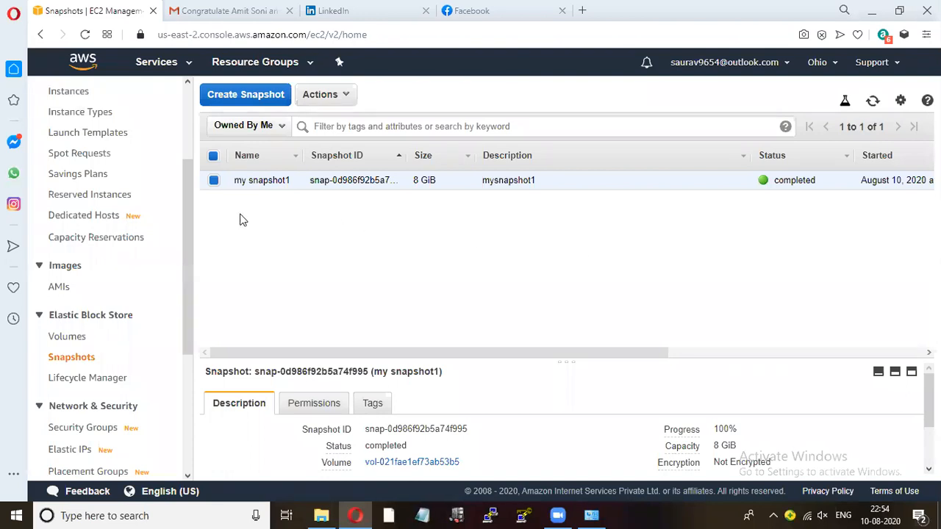
Start creating an image from the my snapshot1 snapshot and name it "snapshot to image".
{"action": "left_click", "coordinate": [332, 97]}
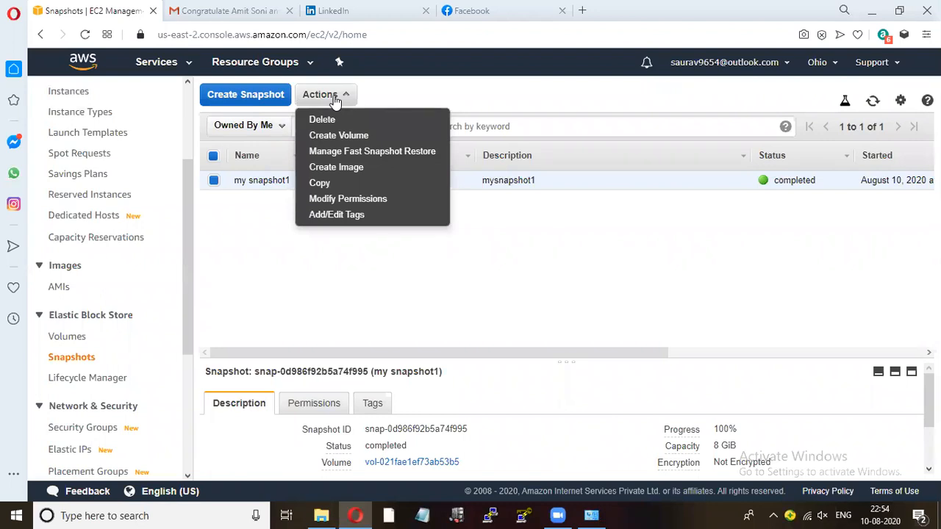
{"action": "left_click", "coordinate": [357, 168]}
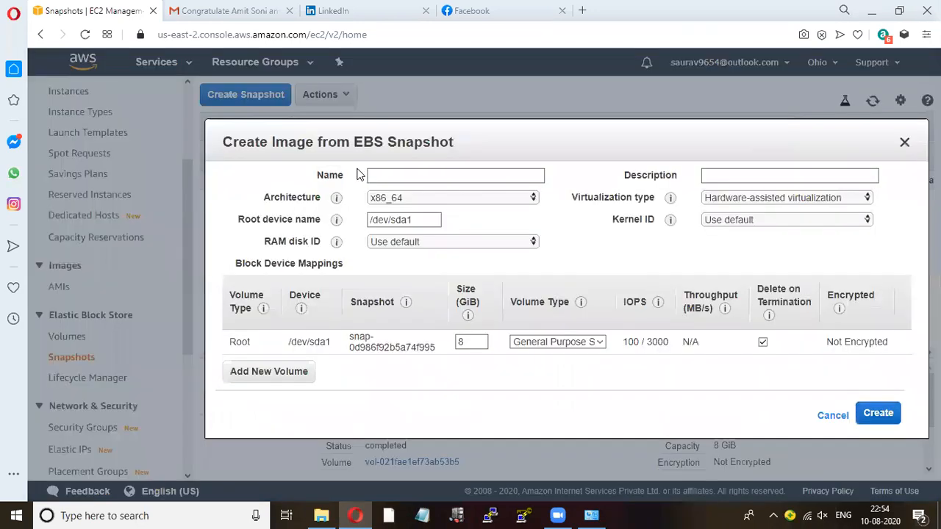
{"action": "left_click", "coordinate": [395, 177]}
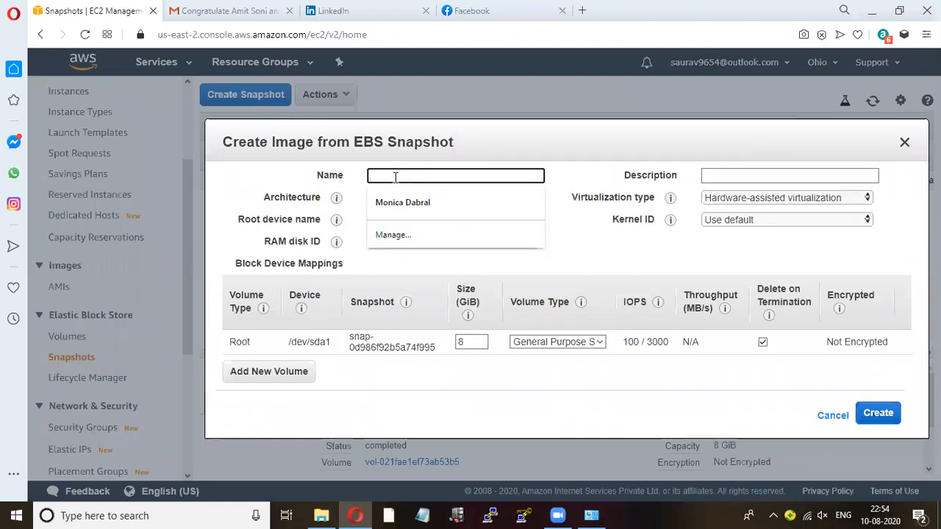
{"action": "type", "text": "im"}
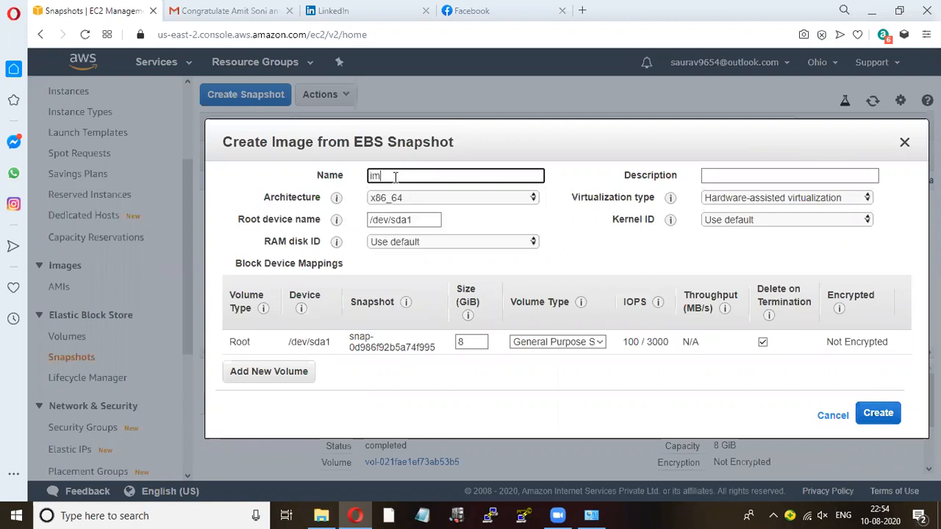
{"action": "type", "text": "age"}
{"action": "key", "text": "BackSpace"}
{"action": "key", "text": "BackSpace"}
{"action": "key", "text": "BackSpace"}
{"action": "key", "text": "BackSpace"}
{"action": "key", "text": "BackSpace"}
{"action": "type", "text": "snapshot to image"}
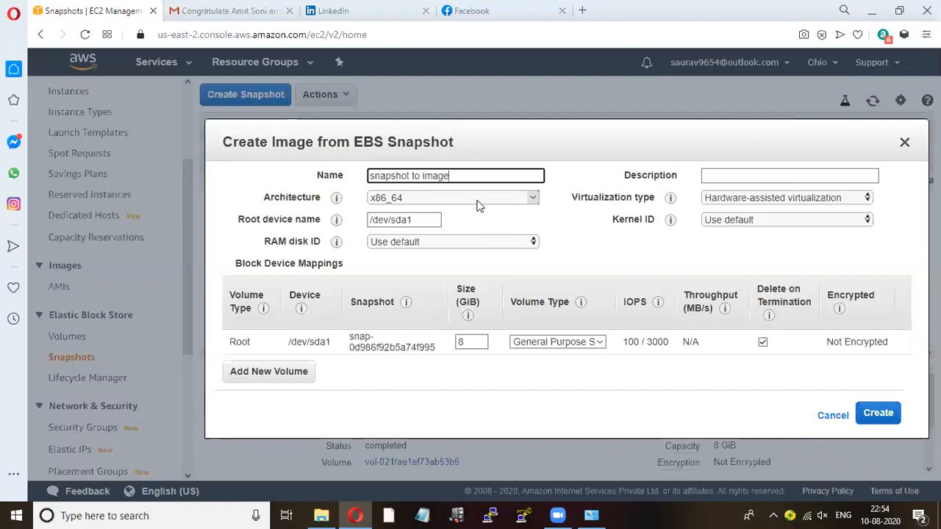
Describe the image as "my snapshot image", create it with the default settings and return to the snapshots list.
{"action": "left_click", "coordinate": [742, 175]}
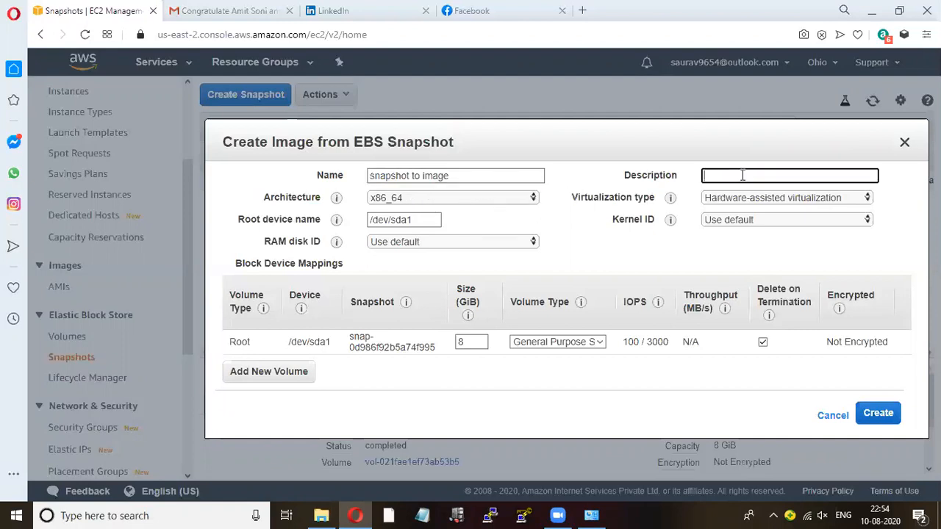
{"action": "type", "text": "my snapshot image"}
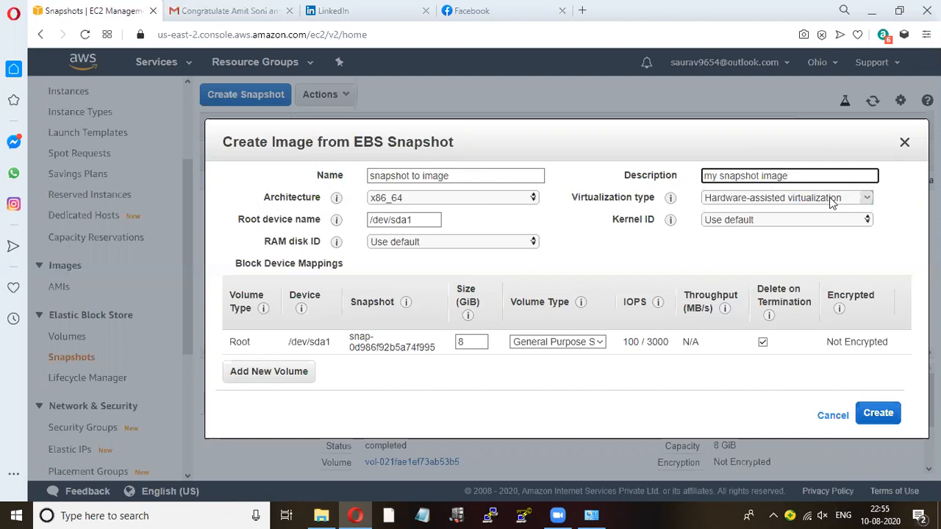
{"action": "left_click", "coordinate": [881, 417]}
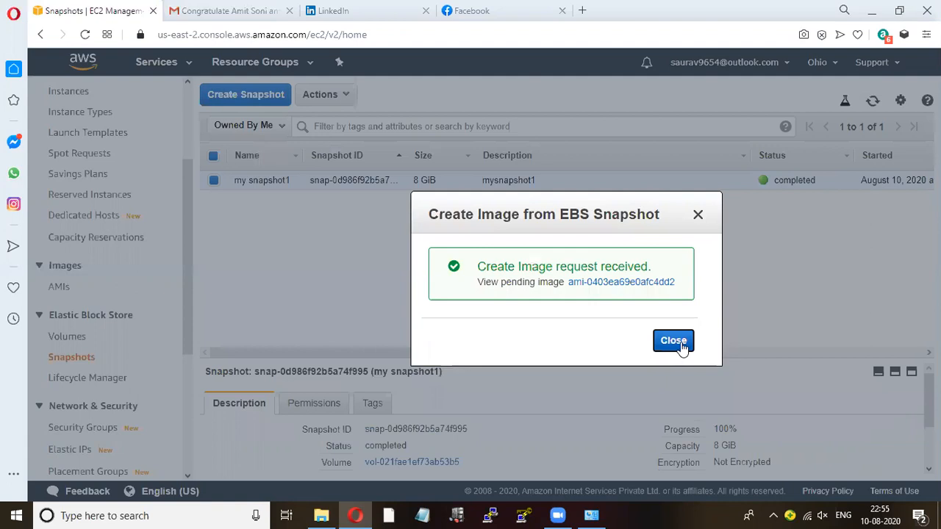
{"action": "left_click", "coordinate": [673, 341]}
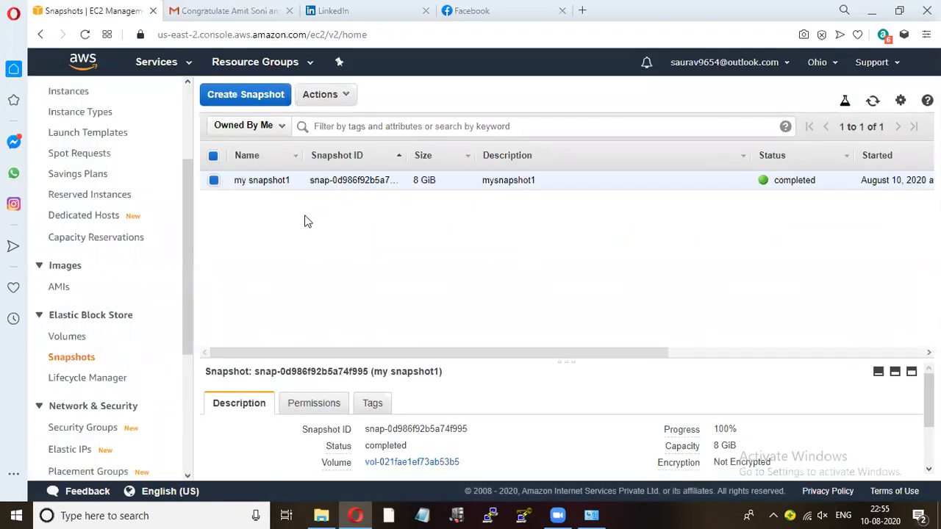
Name the "snapshot to image" AMI image1 in the AMIs list.
{"action": "left_click", "coordinate": [63, 289]}
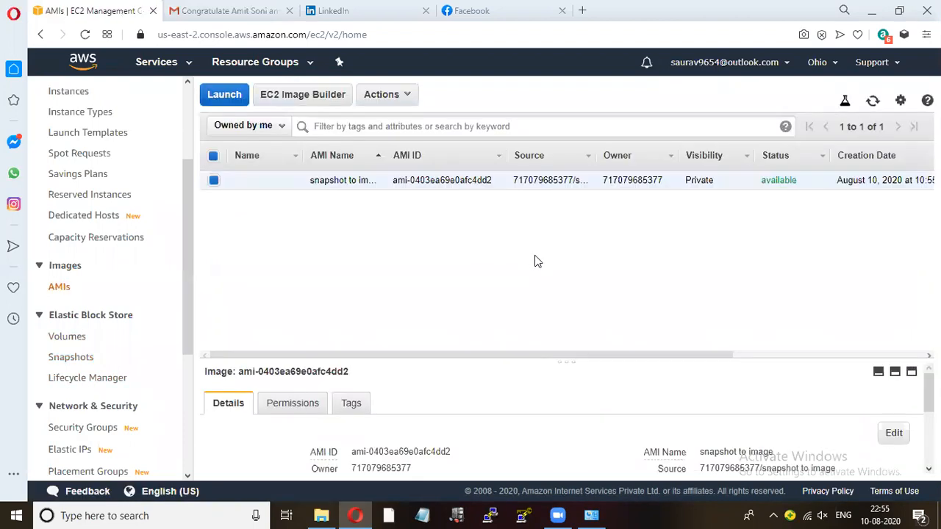
{"action": "left_click", "coordinate": [290, 181]}
{"action": "type", "text": "image1"}
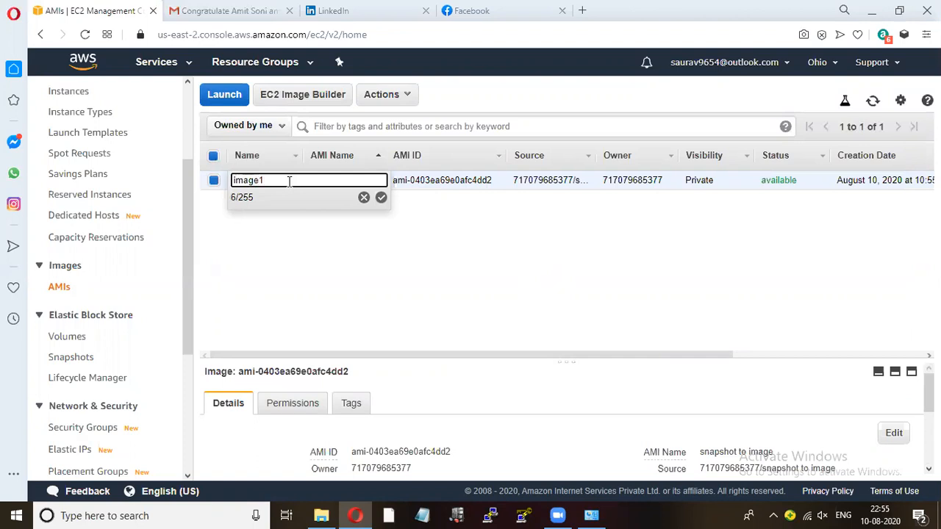
{"action": "left_click", "coordinate": [381, 197]}
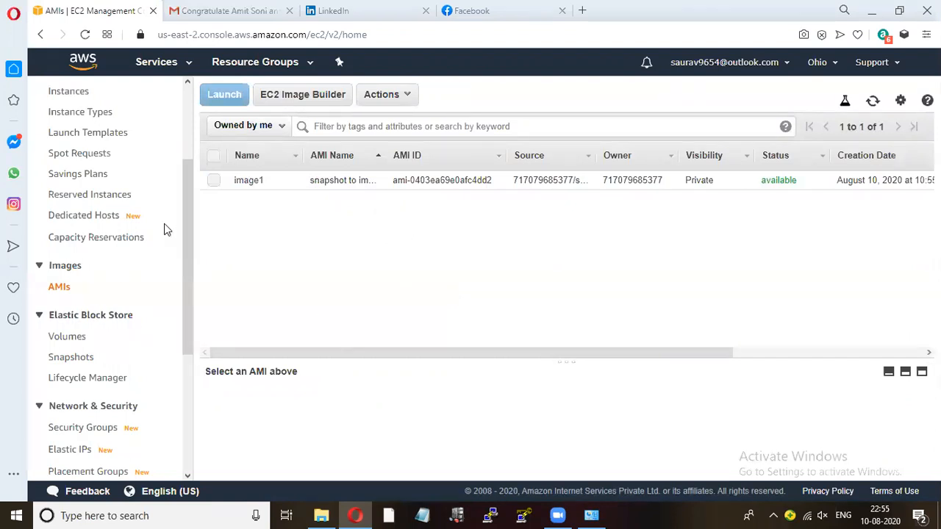
Go through the EC2 dashboard to the running instances, start launching an instance and show its own-AMI list.
{"action": "left_click_drag", "start_coordinate": [187, 200], "coordinate": [164, 126]}
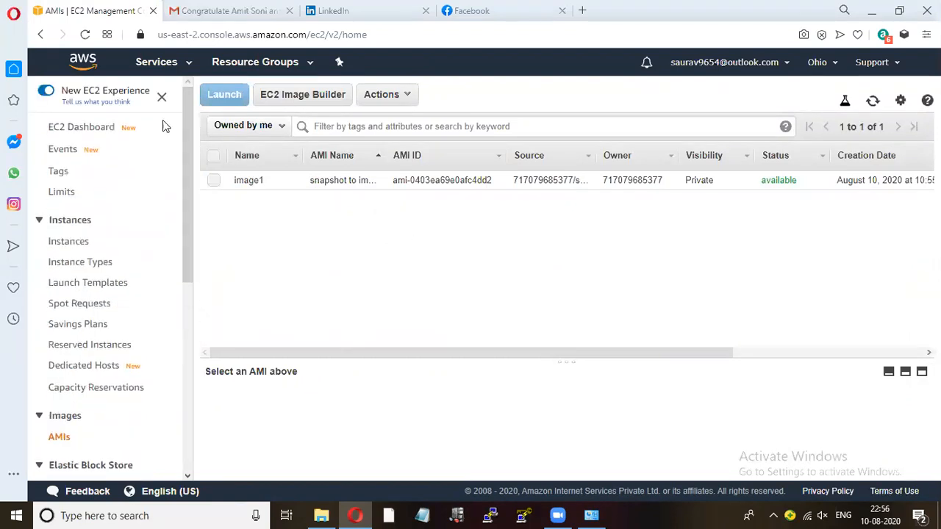
{"action": "left_click", "coordinate": [88, 134]}
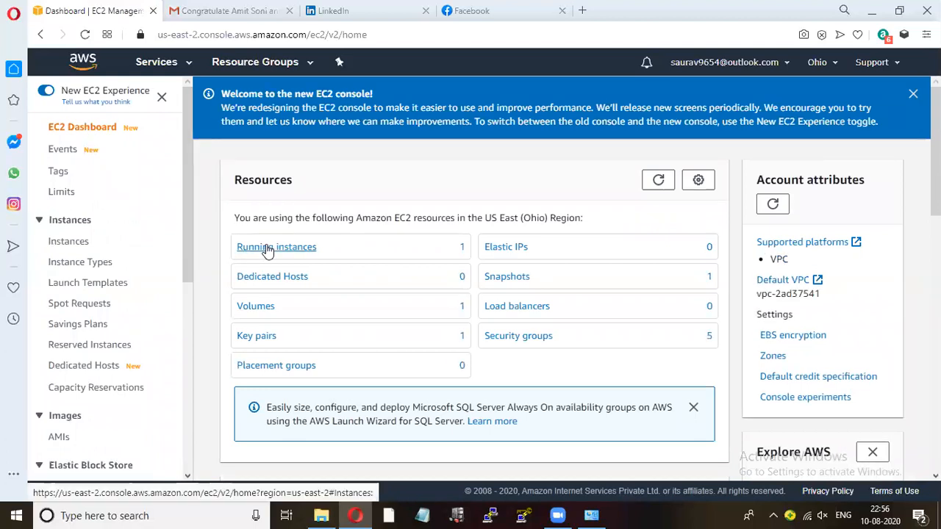
{"action": "left_click", "coordinate": [266, 250]}
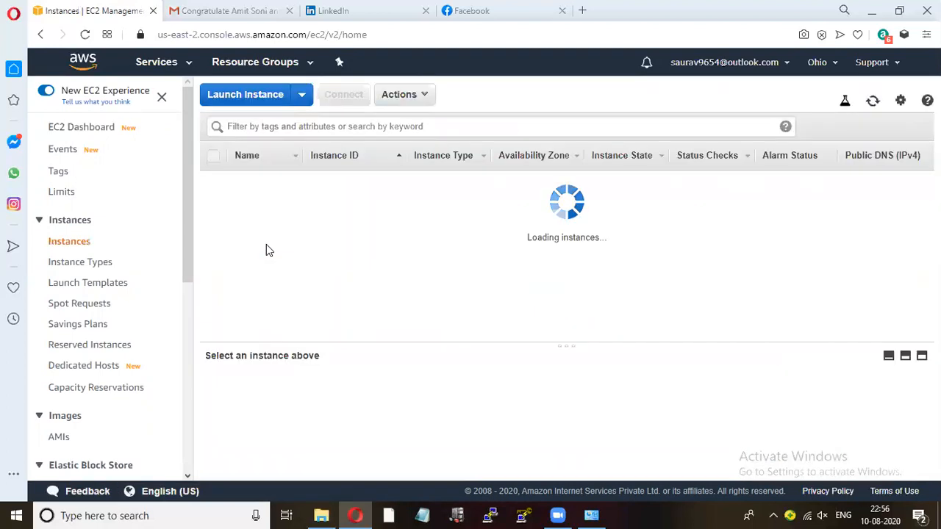
{"action": "left_click", "coordinate": [252, 90]}
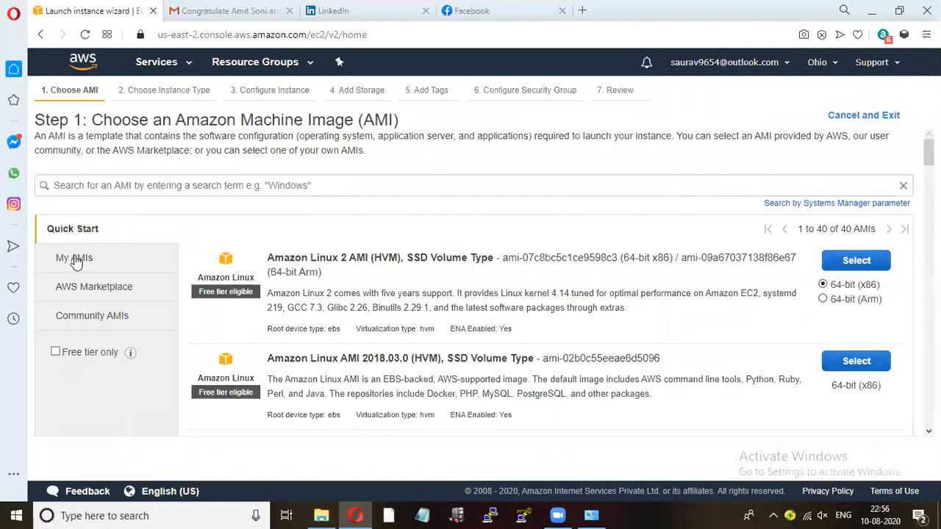
{"action": "left_click", "coordinate": [74, 257]}
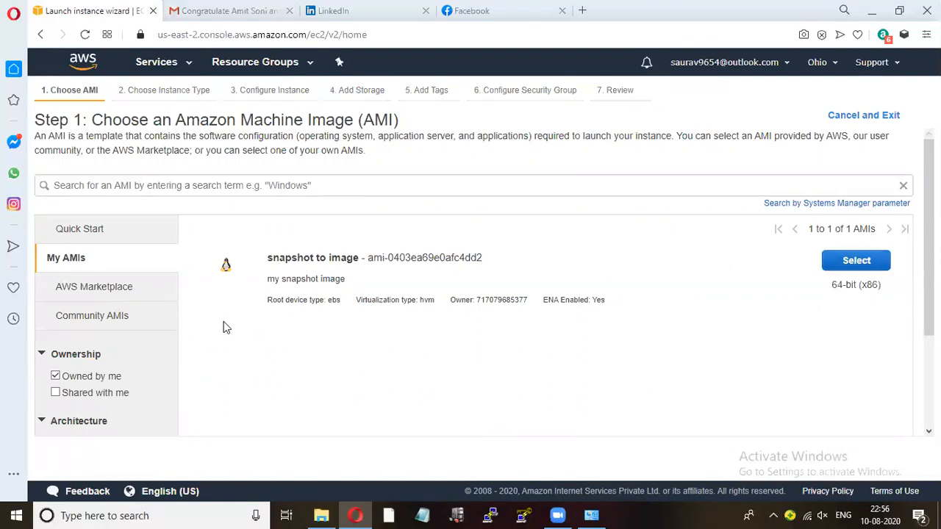
Launch a t2.micro instance from the "snapshot to image" AMI, acknowledging access to the existing key pair.
{"action": "left_click", "coordinate": [842, 272]}
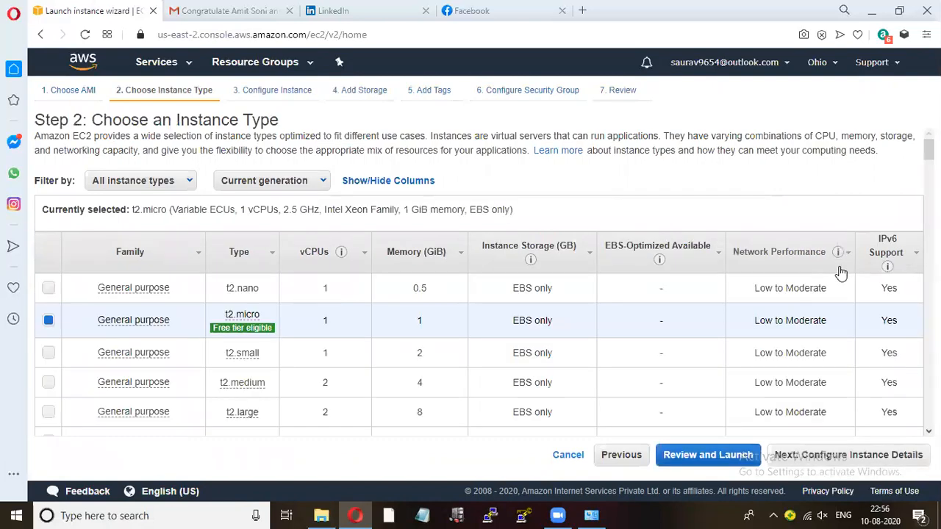
{"action": "left_click", "coordinate": [733, 465]}
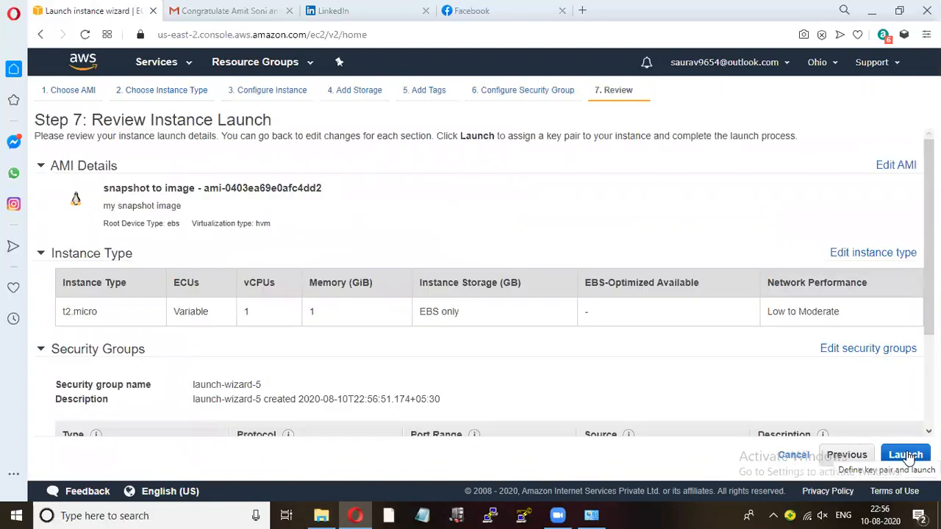
{"action": "left_click", "coordinate": [905, 455]}
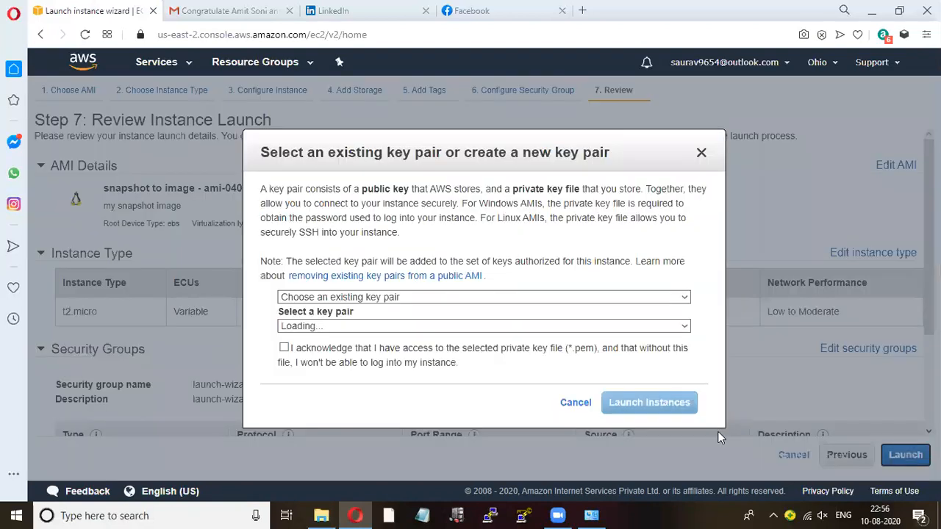
{"action": "left_click", "coordinate": [284, 350]}
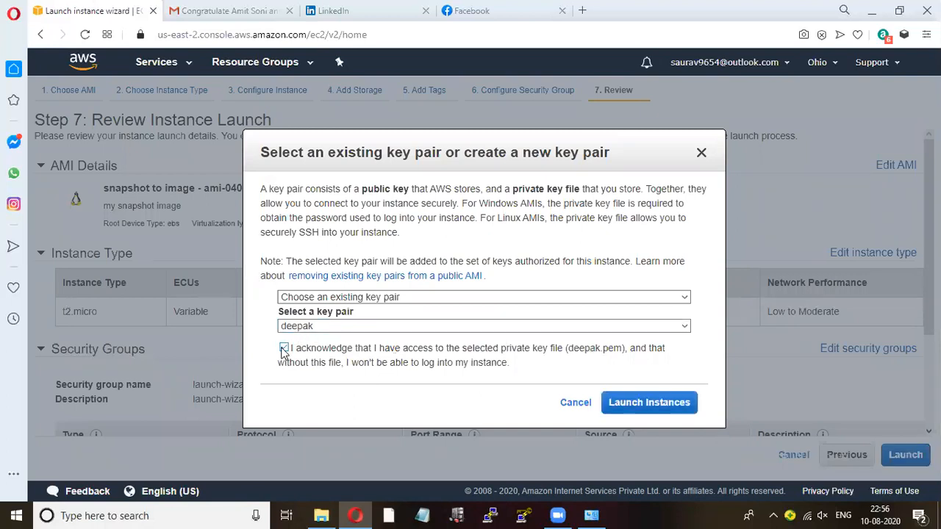
{"action": "left_click", "coordinate": [638, 404]}
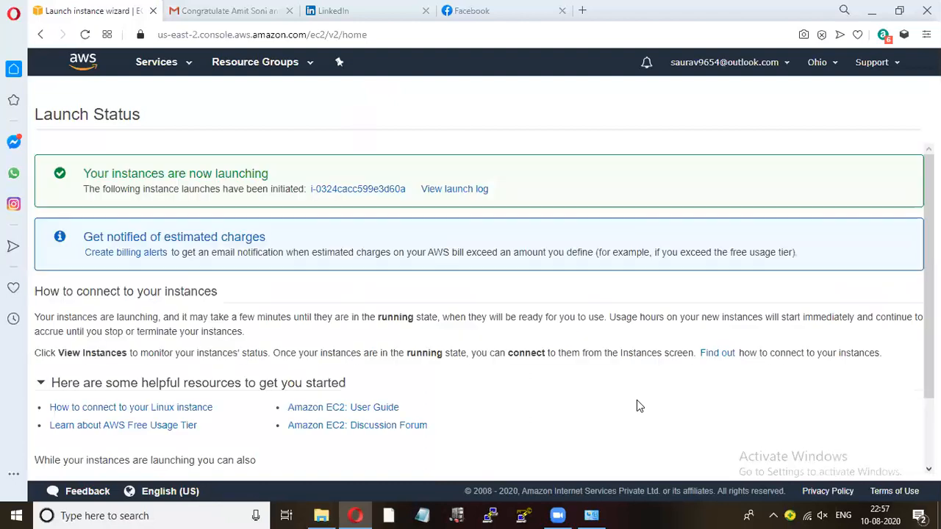
Go to the instances list and name the newly launched instance "Aws Linux 2".
{"action": "scroll", "coordinate": [637, 398], "scroll_direction": "down", "scroll_amount": 2}
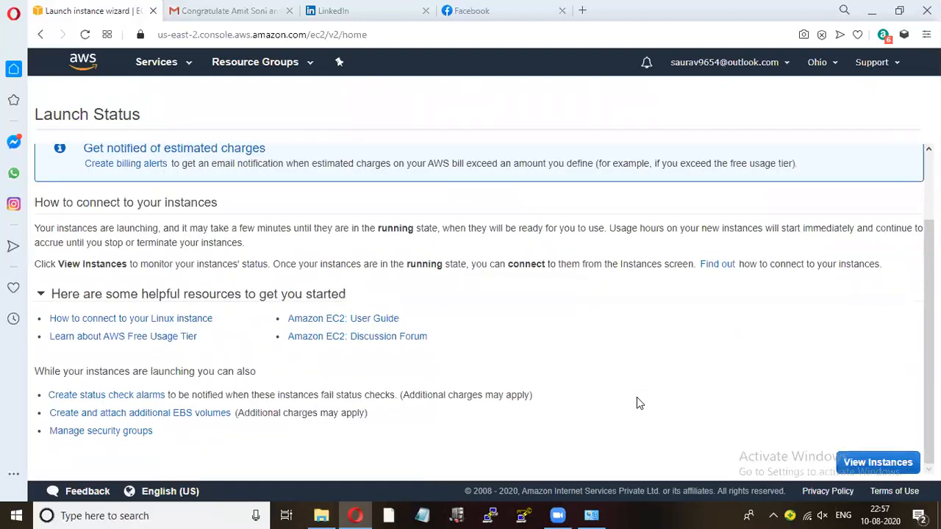
{"action": "left_click", "coordinate": [879, 462]}
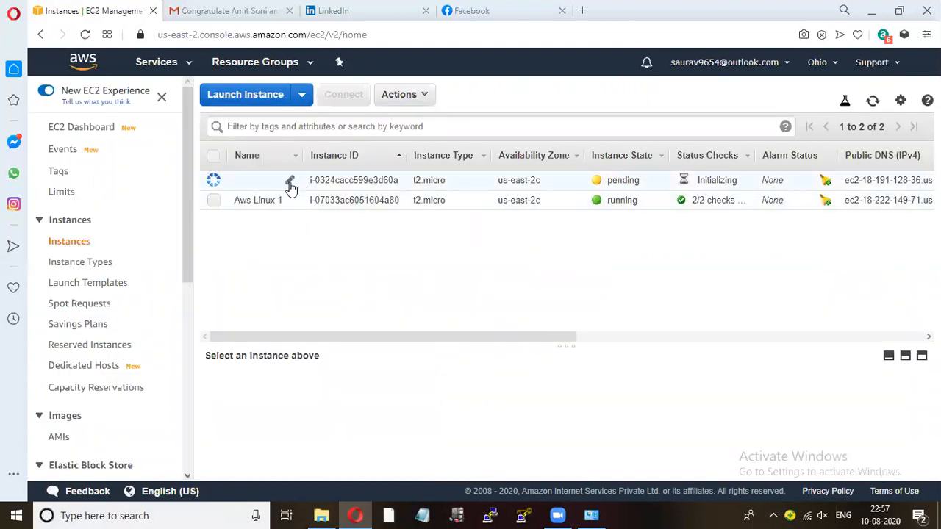
{"action": "left_click", "coordinate": [291, 181]}
{"action": "type", "text": "Aws"}
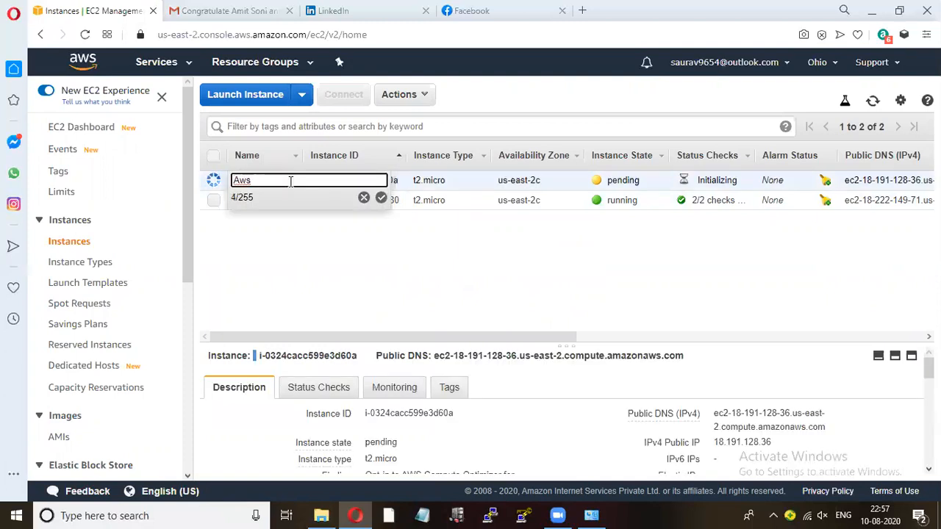
{"action": "type", "text": " Linux 2"}
{"action": "left_click", "coordinate": [383, 200]}
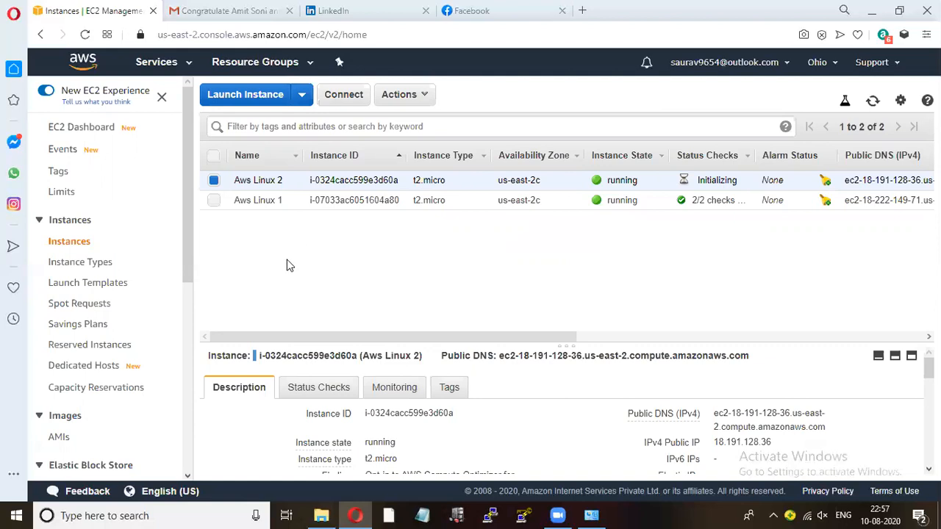
Select only the Aws Linux 1 instance and view its standalone SSH client connection instructions.
{"action": "left_click", "coordinate": [213, 200]}
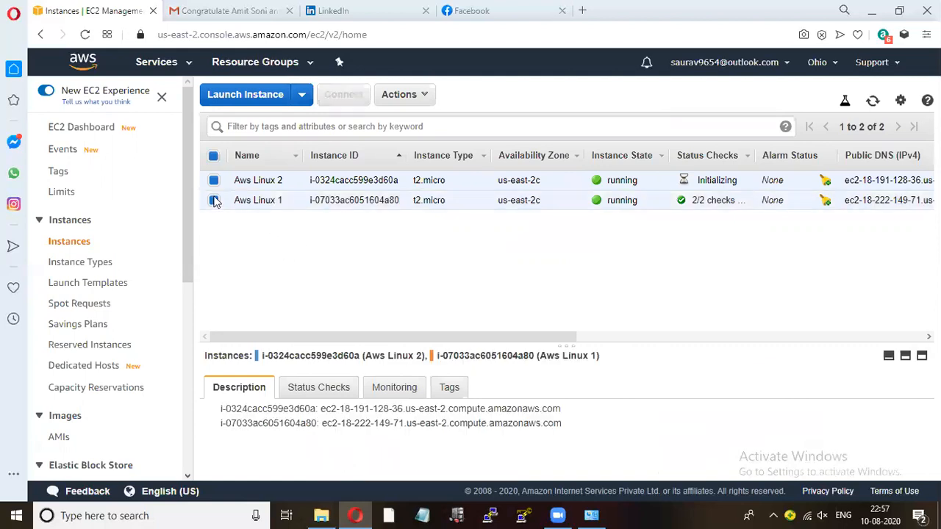
{"action": "left_click", "coordinate": [213, 181]}
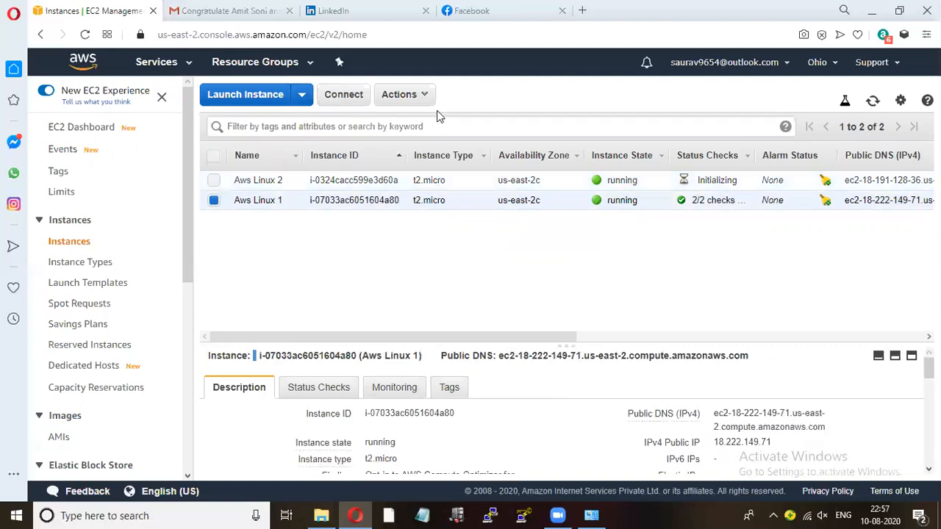
{"action": "left_click", "coordinate": [423, 96]}
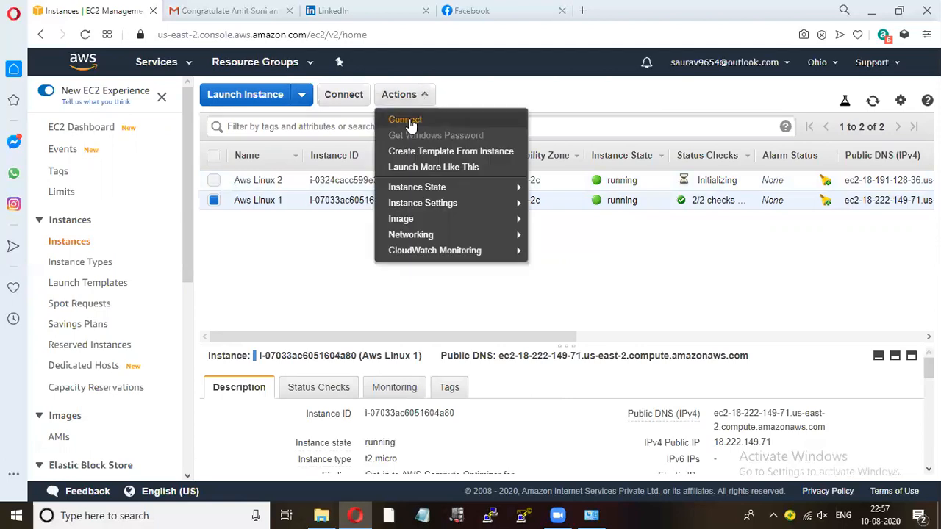
{"action": "left_click", "coordinate": [406, 120]}
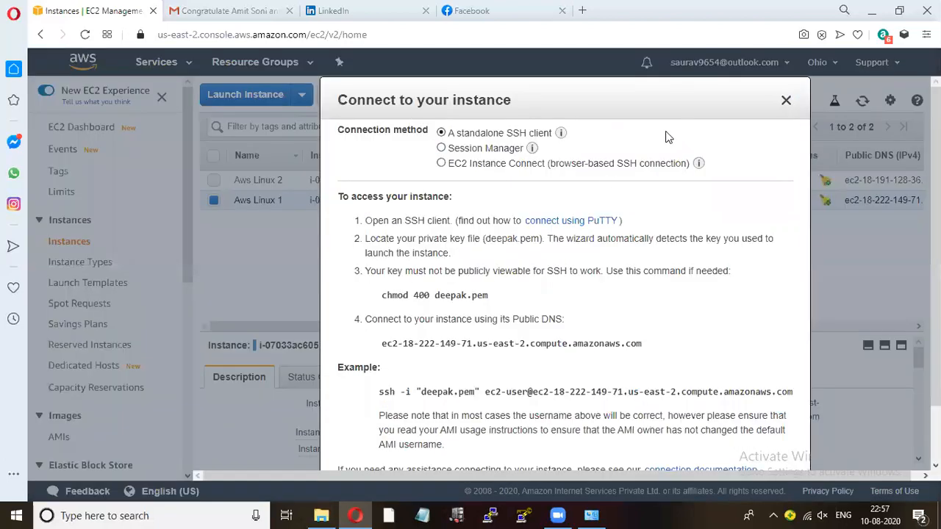
{"action": "scroll", "coordinate": [664, 96], "scroll_direction": "down", "scroll_amount": 1}
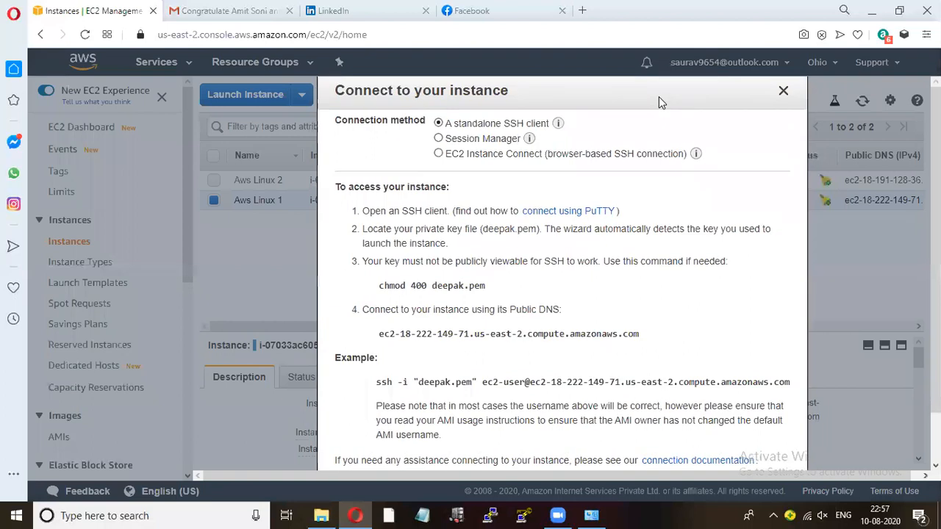
Connect to the Aws Linux 1 instance through browser-based EC2 Instance Connect with the default user name ec2-user.
{"action": "left_click", "coordinate": [442, 149]}
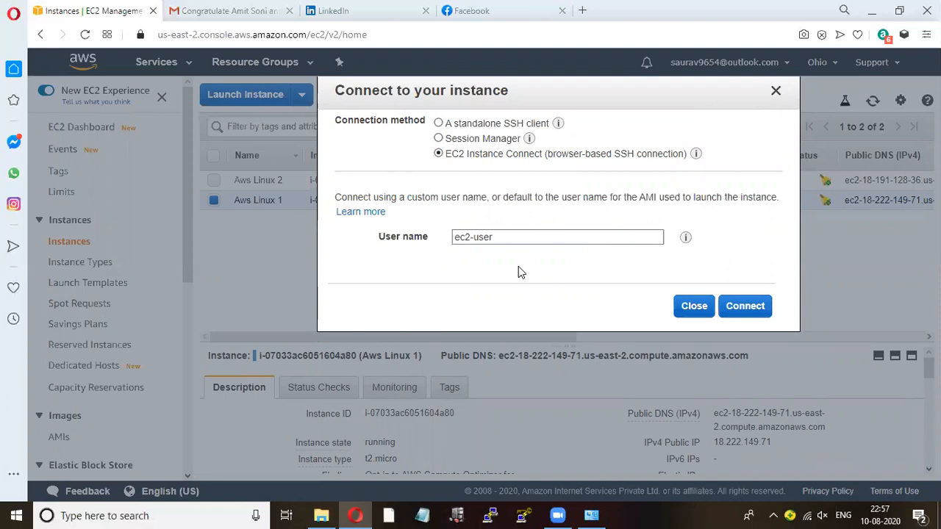
{"action": "left_click", "coordinate": [739, 307]}
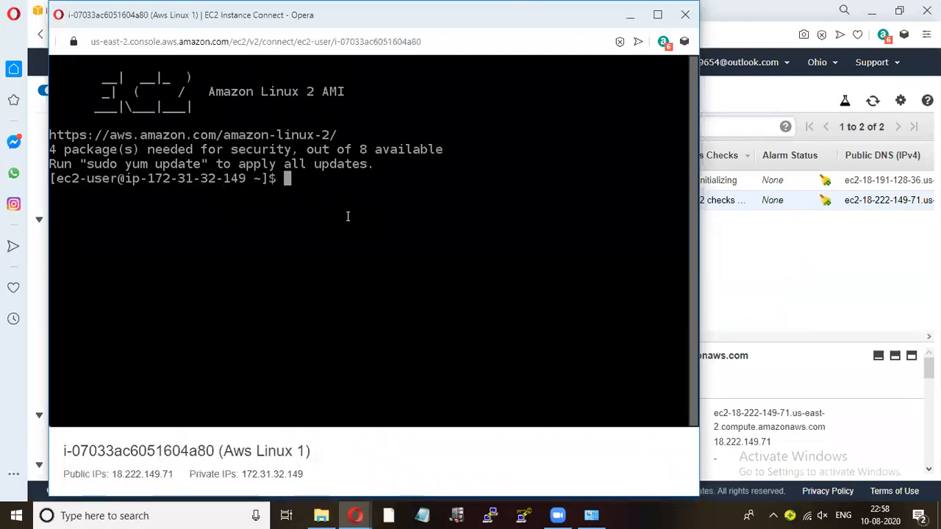
Switch to the root user with "sudo su" in the Aws Linux 1 terminal and close the session window.
{"action": "type", "text": "s"}
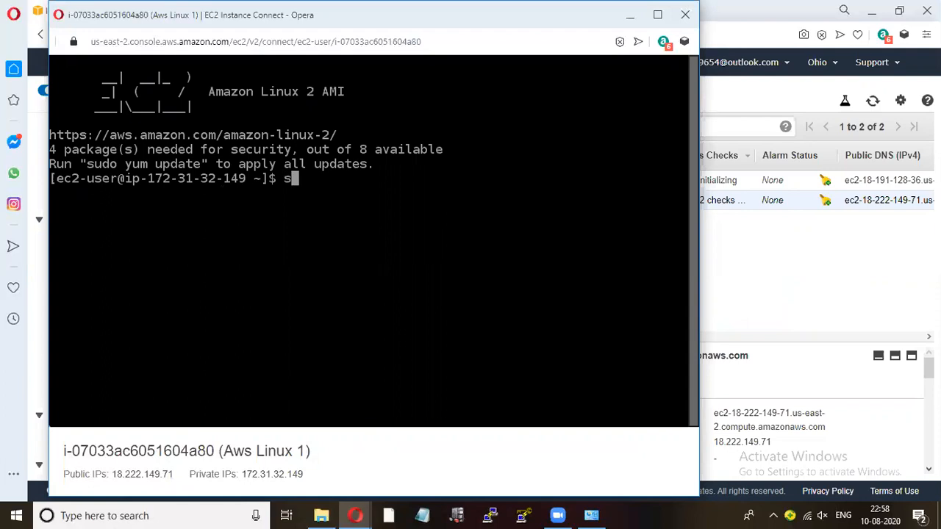
{"action": "type", "text": "udo su"}
{"action": "key", "text": "Return"}
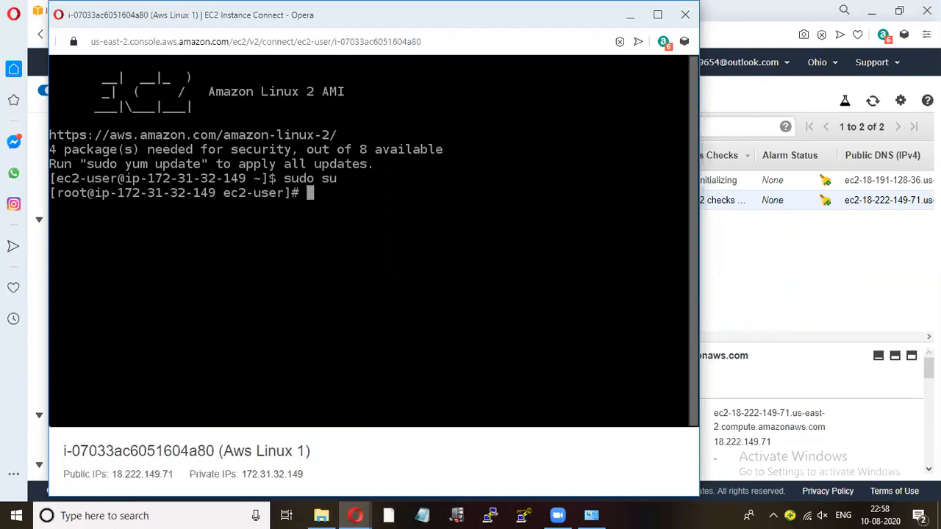
{"action": "left_click_drag", "start_coordinate": [90, 22], "coordinate": [76, 105]}
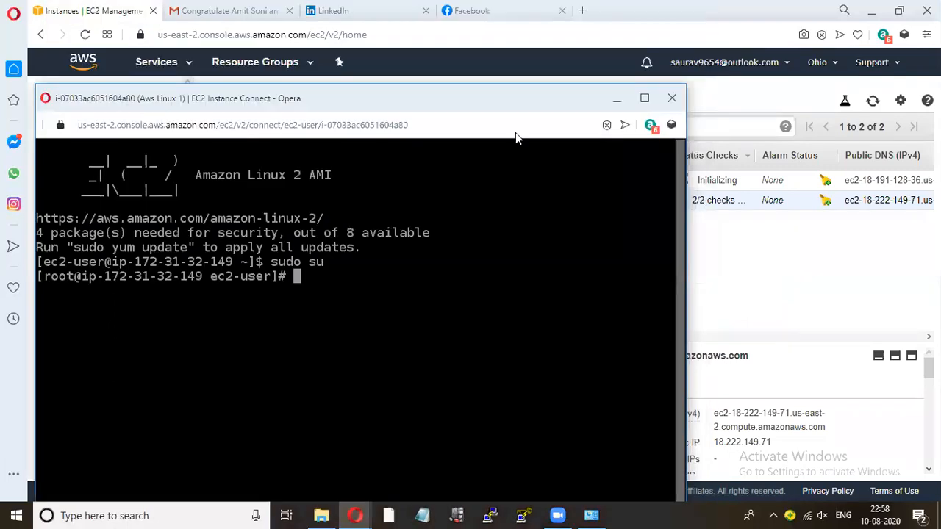
{"action": "left_click", "coordinate": [673, 101]}
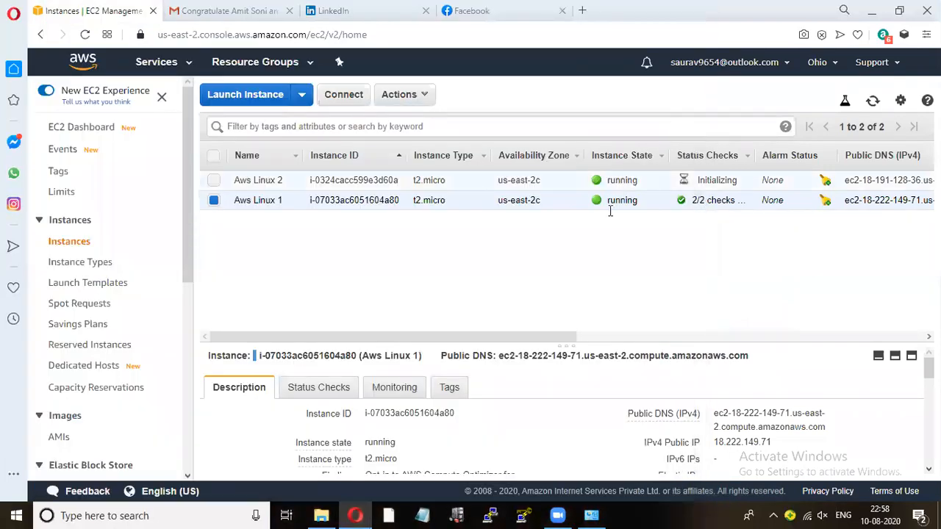